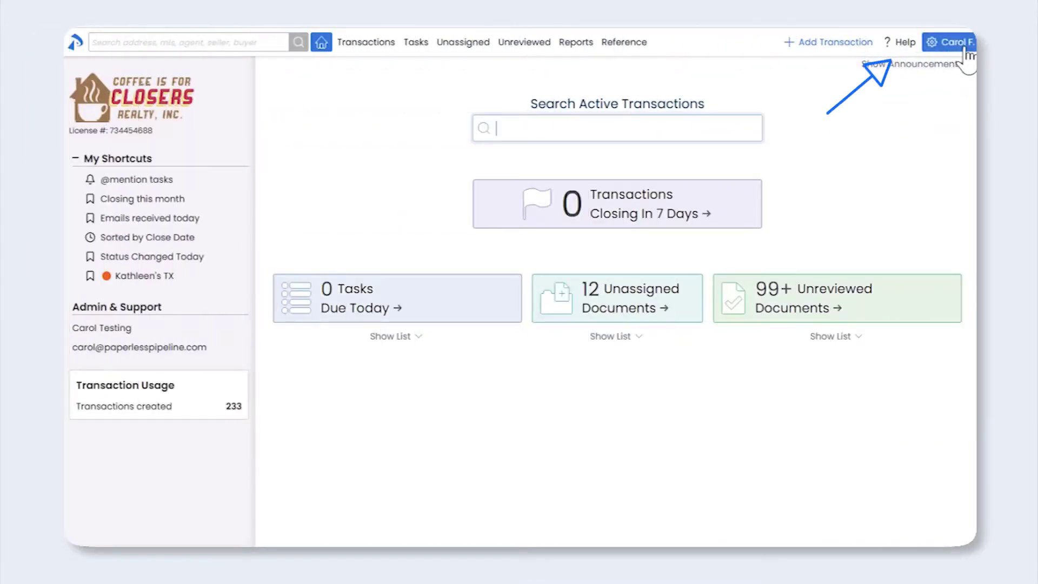
Open the Commission & CDA Settings for the Allen location from the account's location management
{"action": "left_click", "coordinate": [583, 43]}
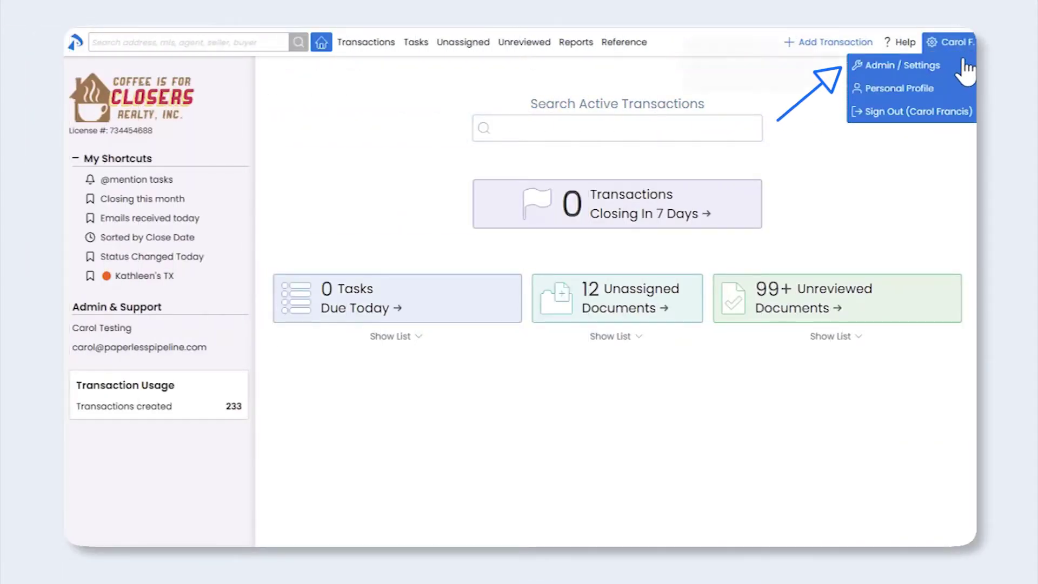
{"action": "left_click", "coordinate": [965, 70]}
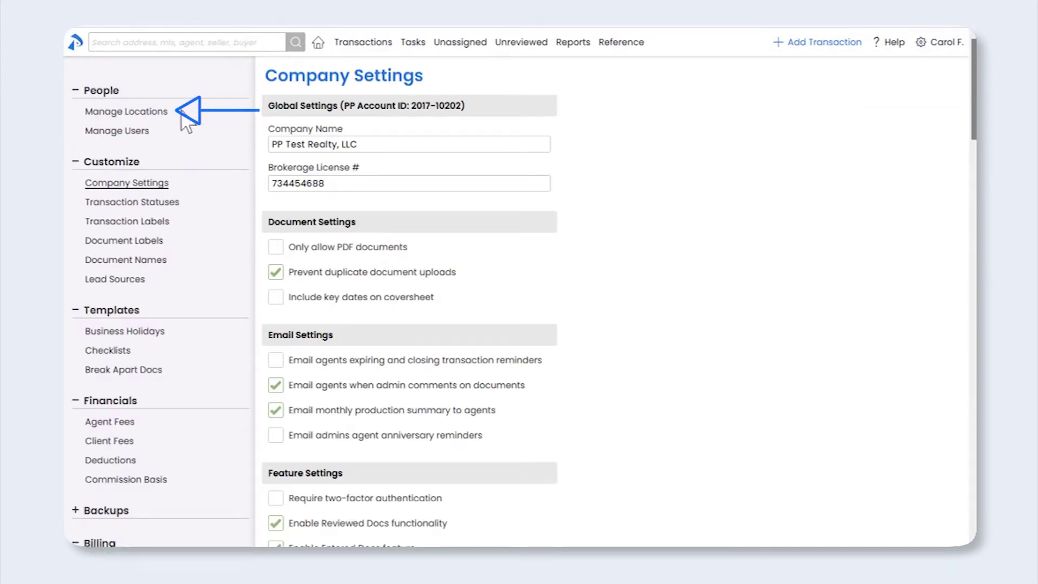
{"action": "left_click", "coordinate": [164, 116]}
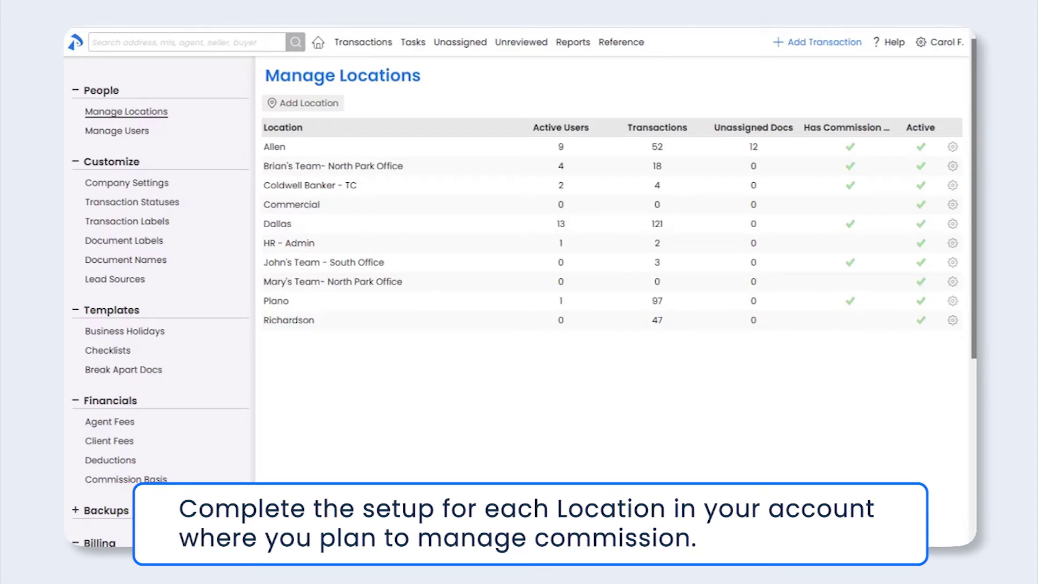
{"action": "left_click", "coordinate": [954, 149]}
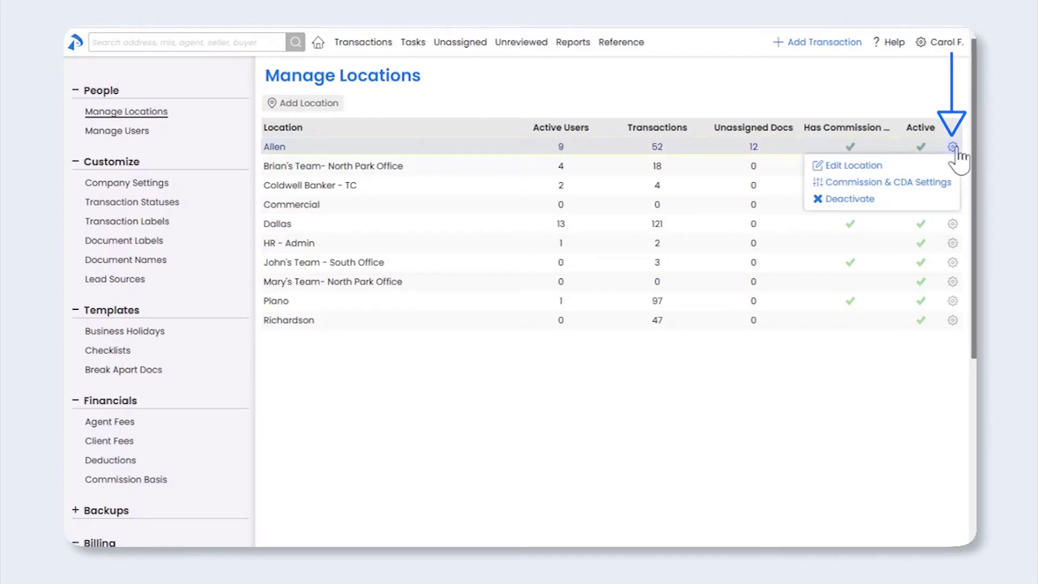
{"action": "left_click", "coordinate": [950, 184]}
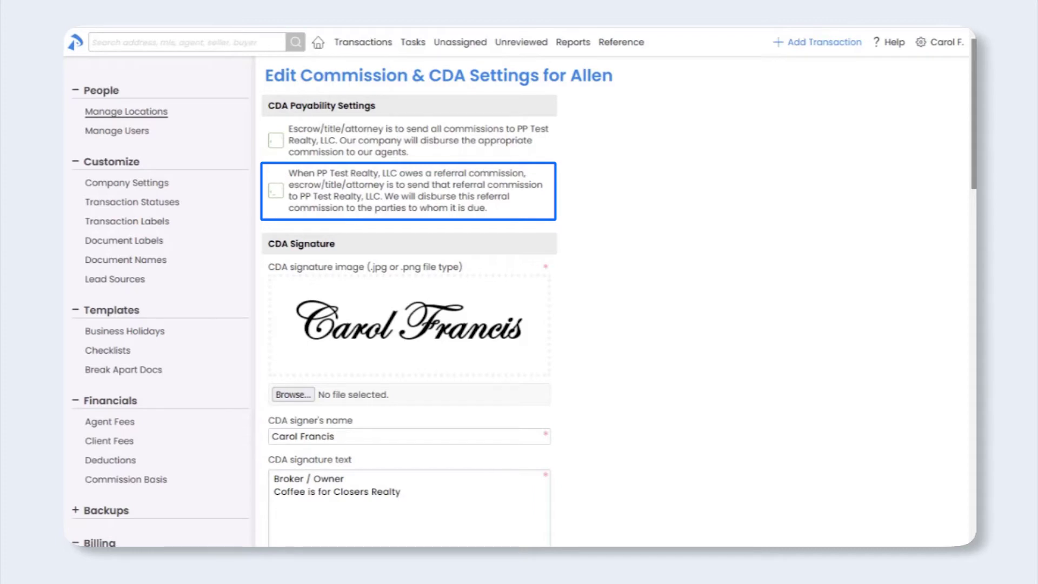
Set Allen's franchise fee to 2.00% with the custom name "Coffee is for Closers Franchise Fee" and save the settings
{"action": "scroll", "coordinate": [971, 198], "scroll_direction": "down", "scroll_amount": 1}
{"action": "left_click_drag", "start_coordinate": [971, 197], "coordinate": [967, 225]}
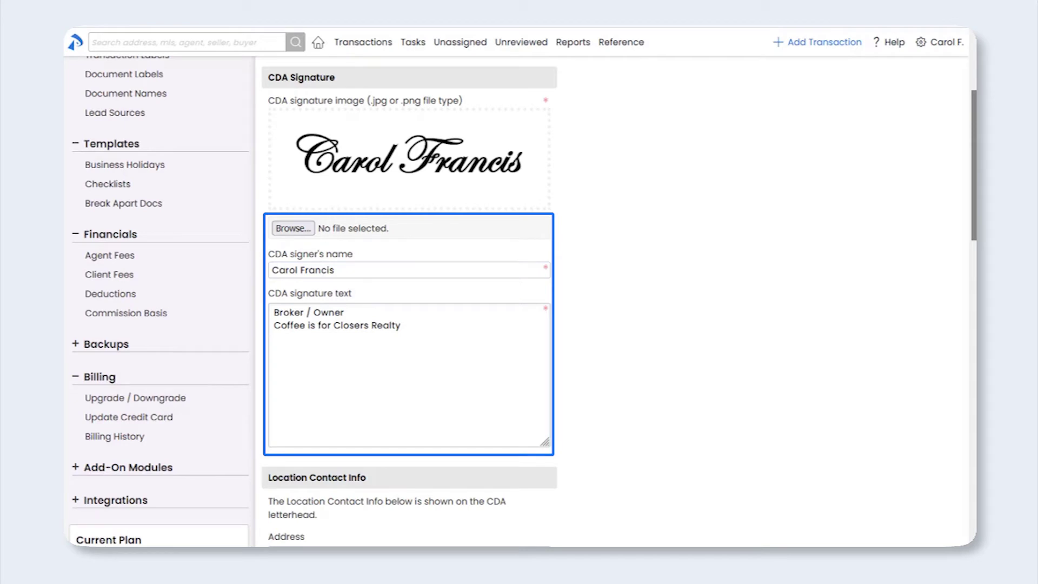
{"action": "scroll", "coordinate": [975, 229], "scroll_direction": "down", "scroll_amount": 2}
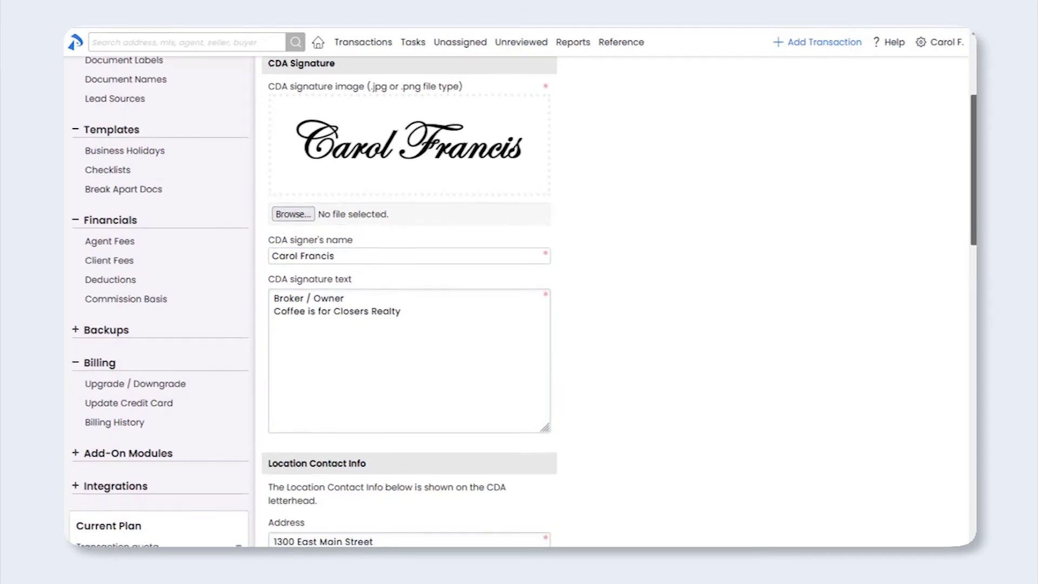
{"action": "left_click_drag", "start_coordinate": [974, 230], "coordinate": [962, 324]}
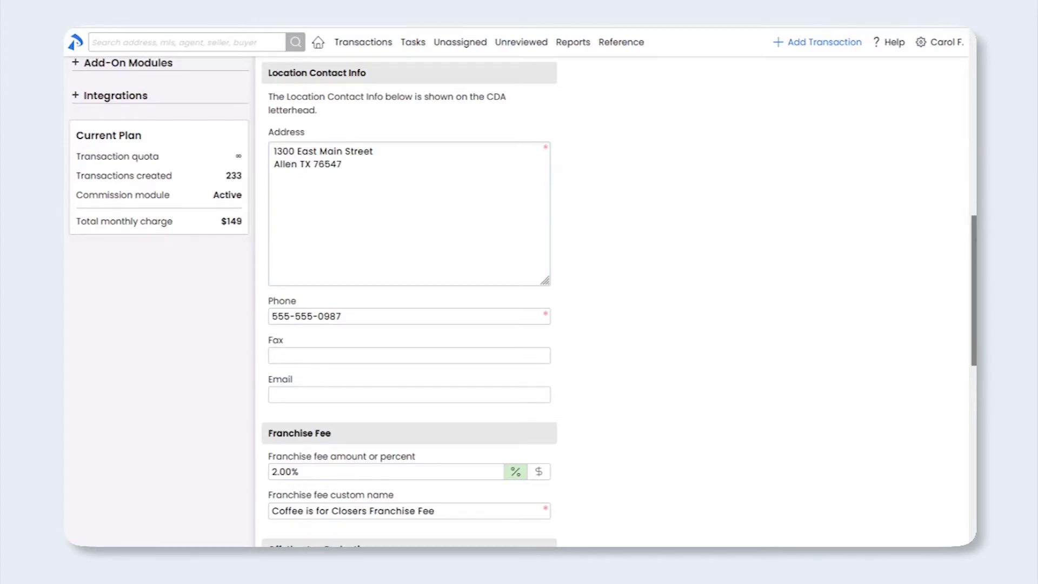
{"action": "scroll", "coordinate": [962, 303], "scroll_direction": "down", "scroll_amount": 6}
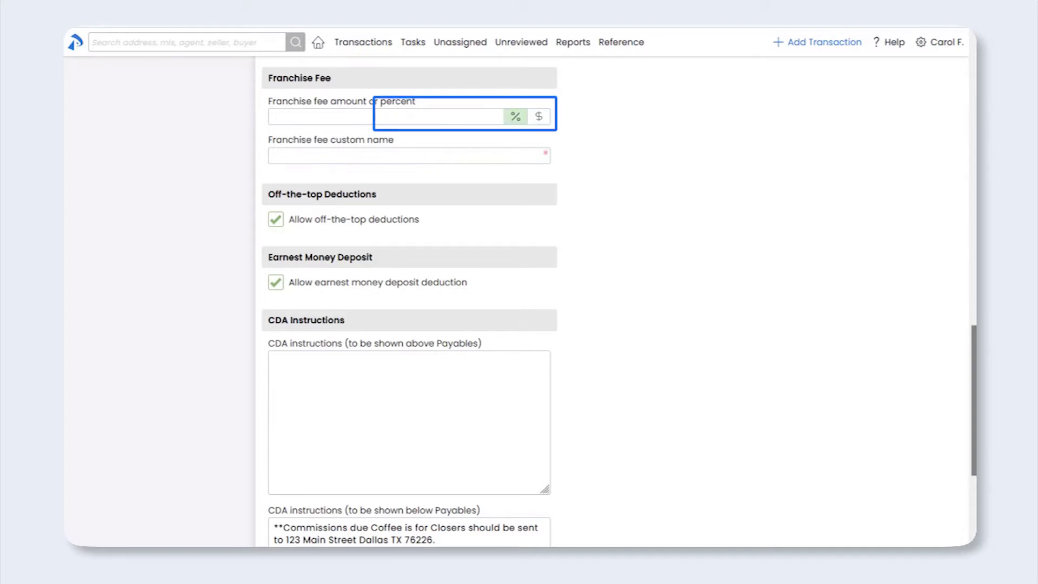
{"action": "type", "text": "2.00%"}
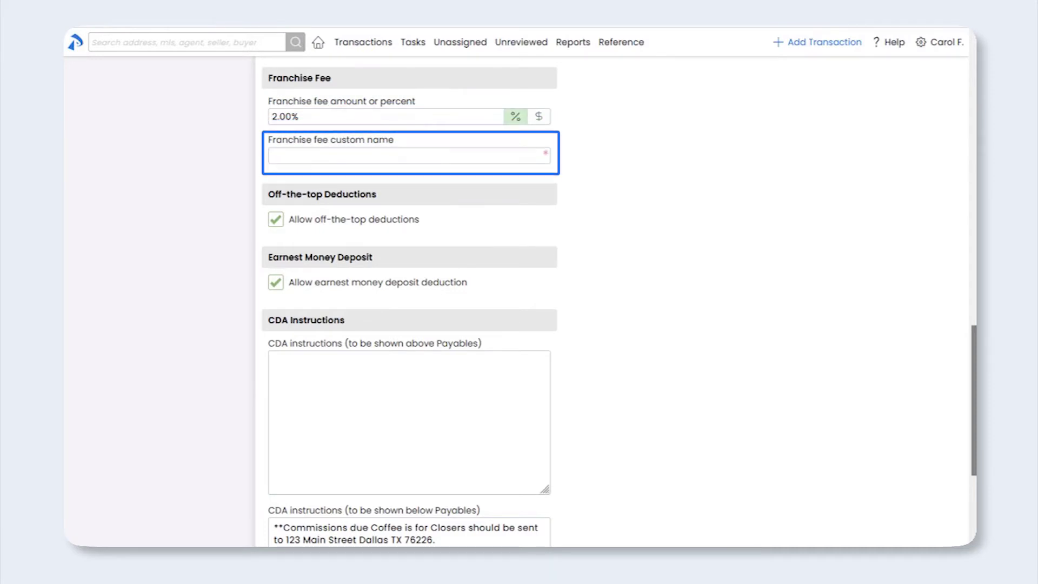
{"action": "type", "text": "Coffee is for Closers Franchise Fee"}
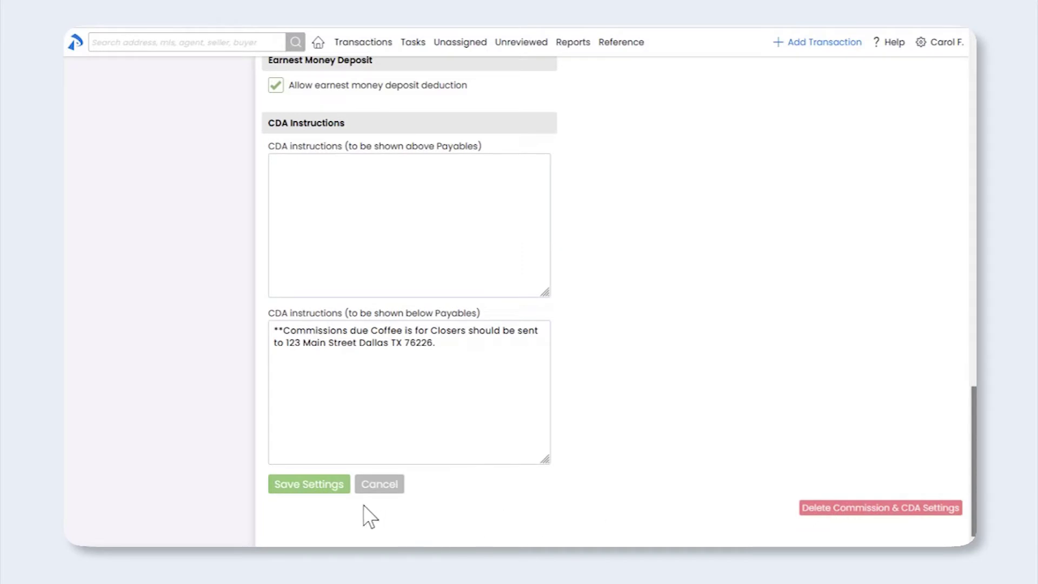
{"action": "left_click", "coordinate": [342, 485]}
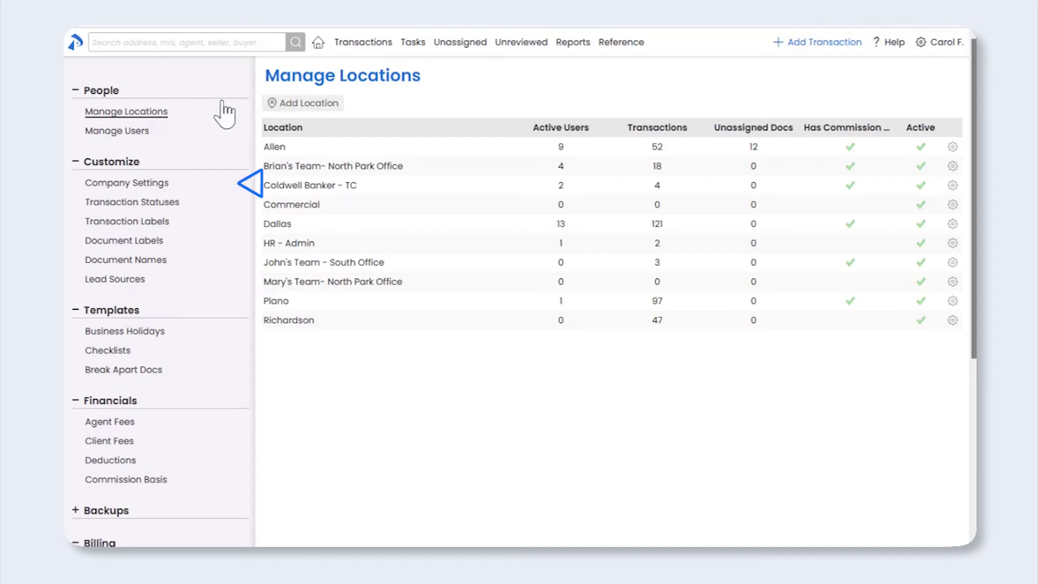
Open the company settings and go to the Financial Settings section
{"action": "left_click", "coordinate": [158, 184]}
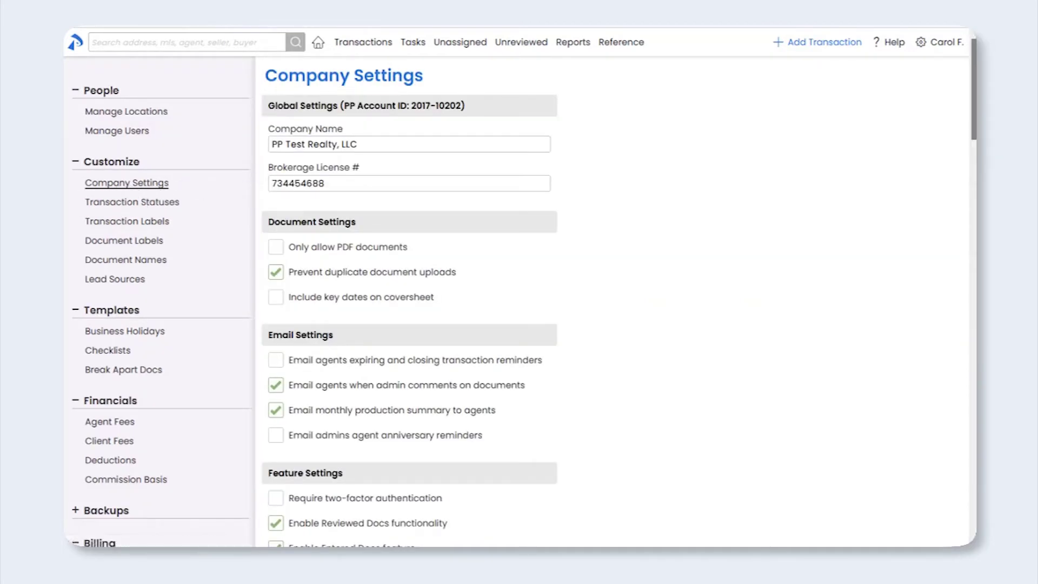
{"action": "left_click_drag", "start_coordinate": [971, 118], "coordinate": [972, 171]}
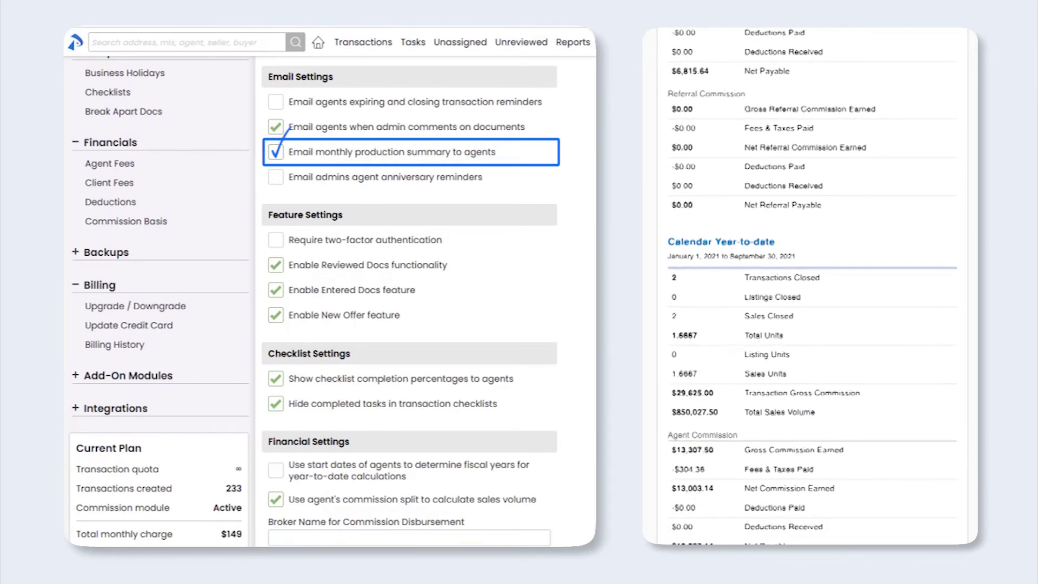
{"action": "scroll", "coordinate": [971, 212], "scroll_direction": "down", "scroll_amount": 5}
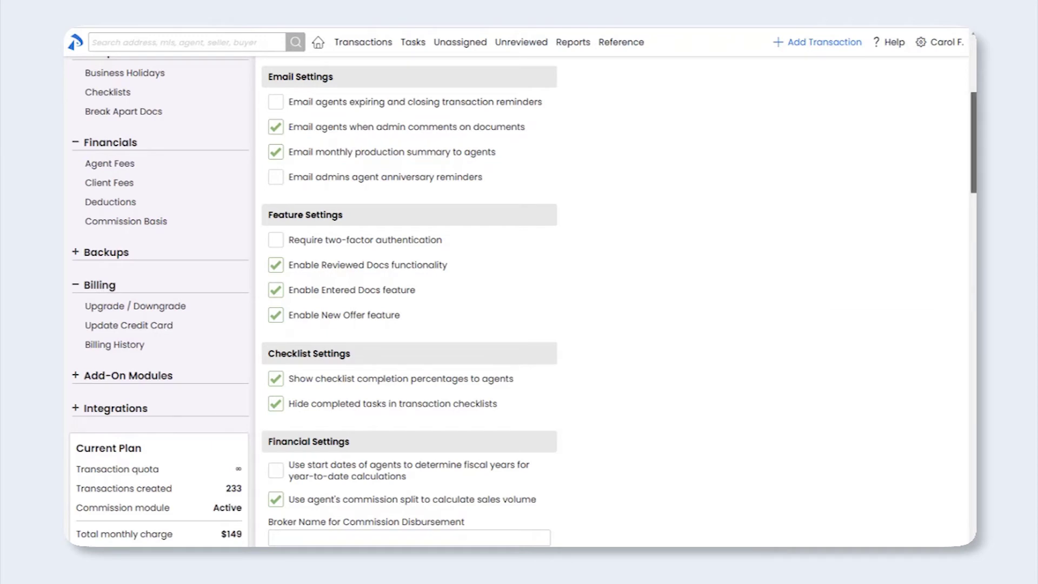
{"action": "scroll", "coordinate": [969, 206], "scroll_direction": "down", "scroll_amount": 3}
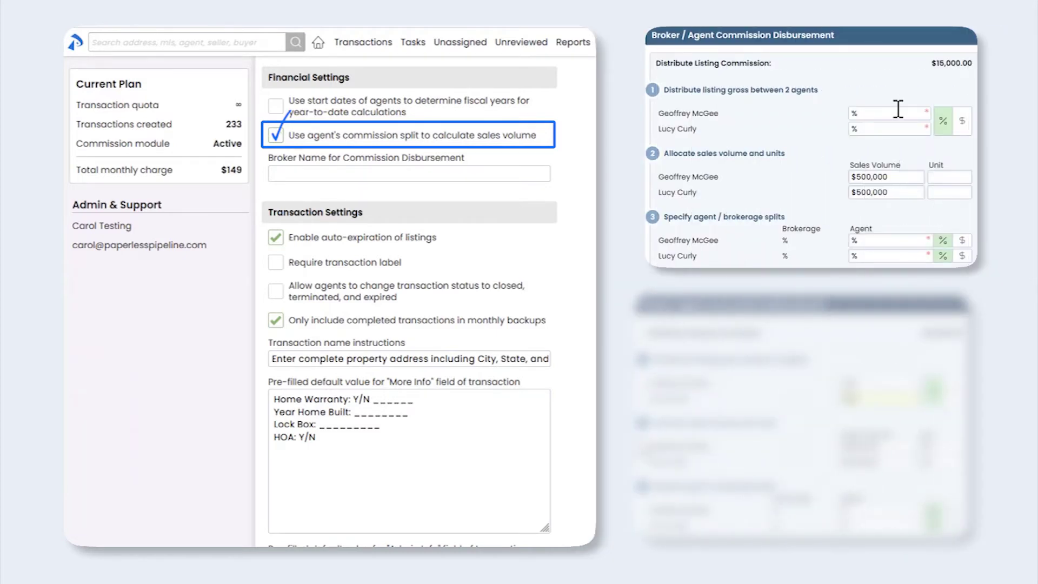
Distribute the listing gross at 50% for each of the two agents in the first commission disbursement form
{"action": "left_click", "coordinate": [898, 110]}
{"action": "type", "text": "50"}
{"action": "left_click", "coordinate": [893, 128]}
{"action": "type", "text": "50"}
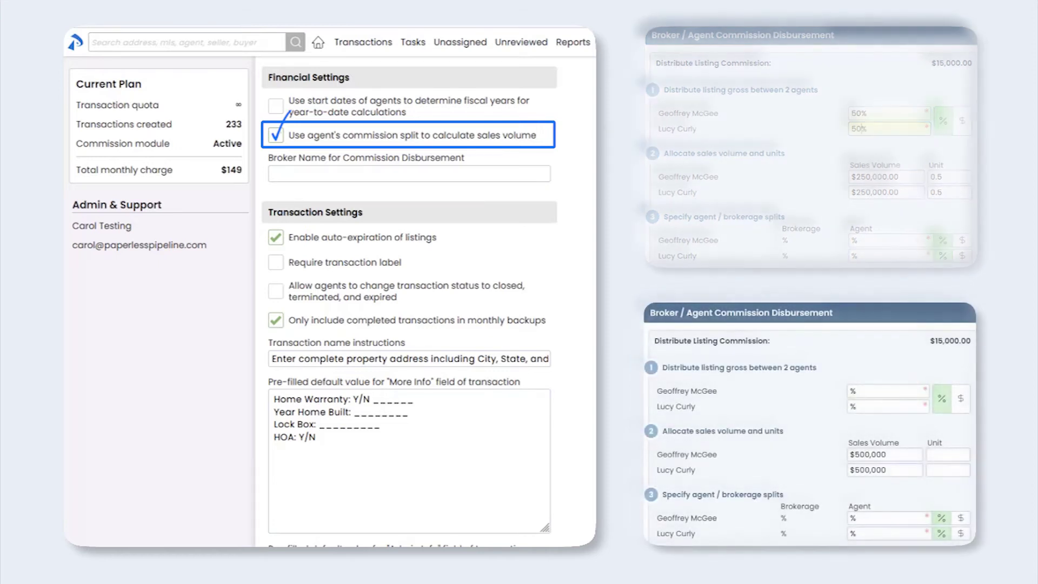
Enter a 50% share of the listing gross for both agents in the second commission disbursement form
{"action": "left_click", "coordinate": [869, 389]}
{"action": "type", "text": "50"}
{"action": "key", "text": "Tab"}
{"action": "type", "text": "50"}
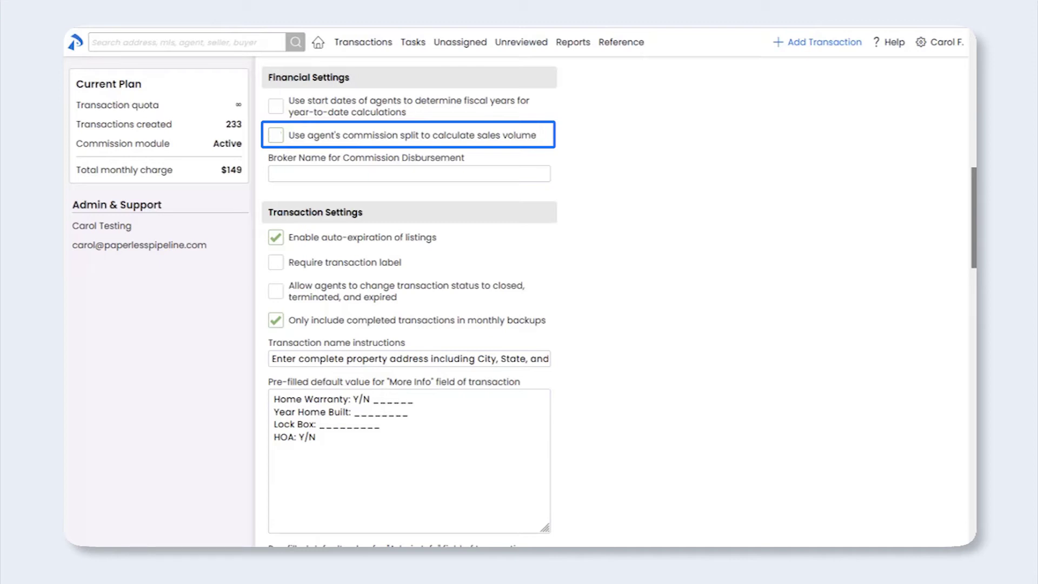
Enable using the agent's commission split to calculate sales volume and save the company settings
{"action": "left_click", "coordinate": [276, 135]}
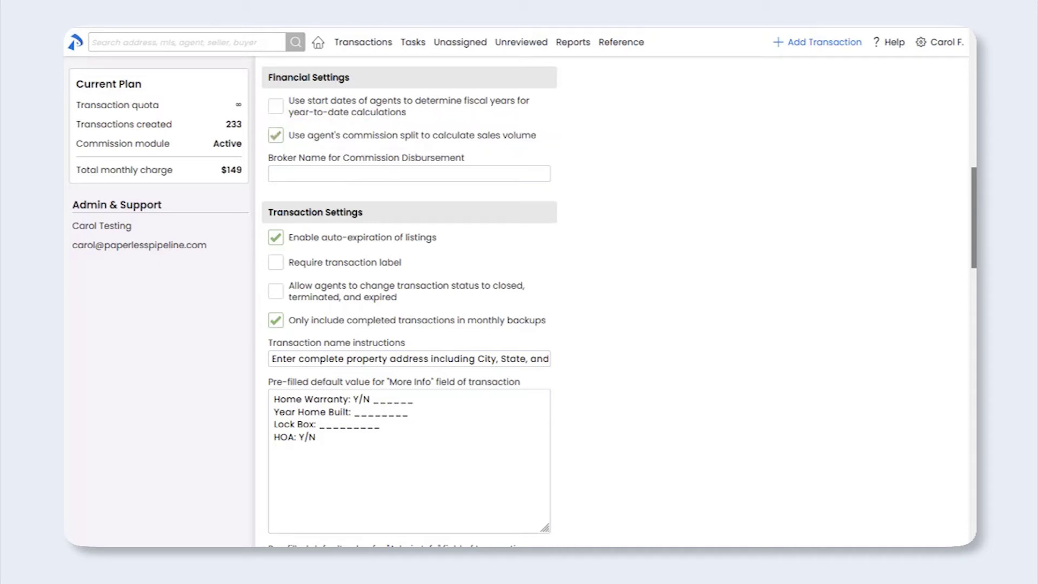
{"action": "left_click_drag", "start_coordinate": [974, 227], "coordinate": [946, 504]}
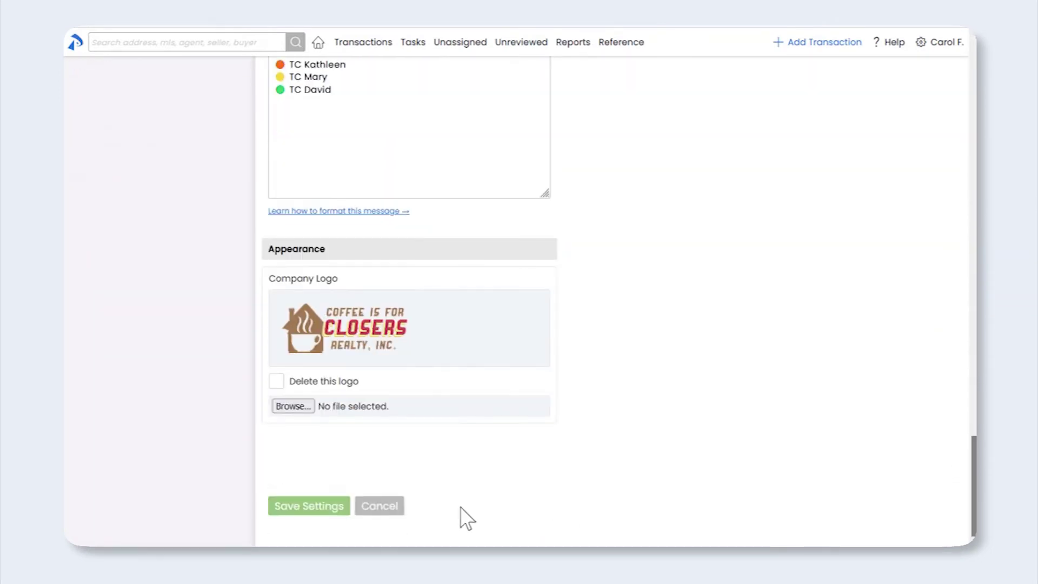
{"action": "left_click", "coordinate": [331, 506]}
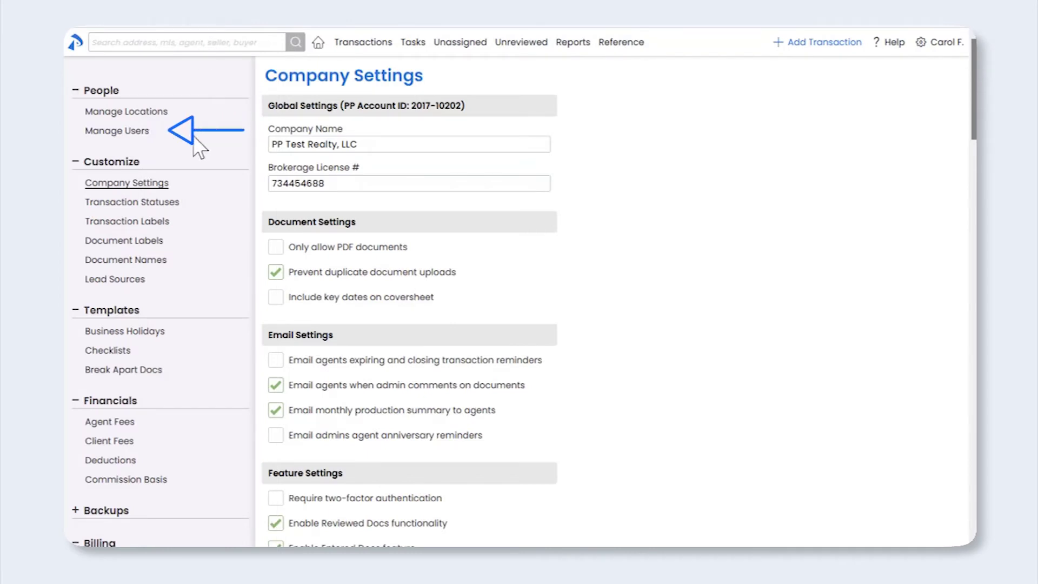
Open the user record of the agent at the Allen location and expand its commission percent, cap, notes and start date section
{"action": "left_click", "coordinate": [145, 132]}
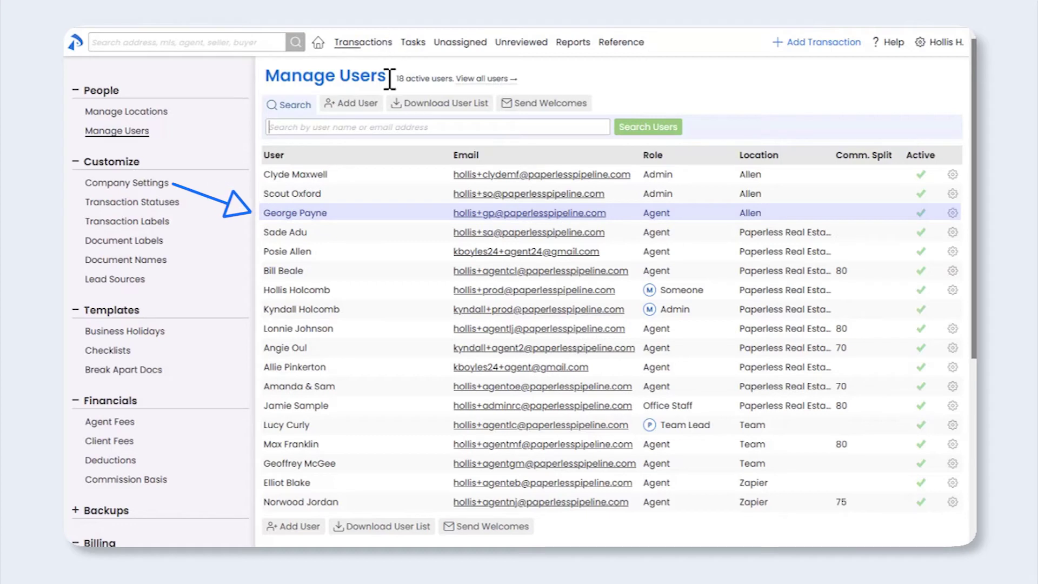
{"action": "left_click", "coordinate": [316, 216]}
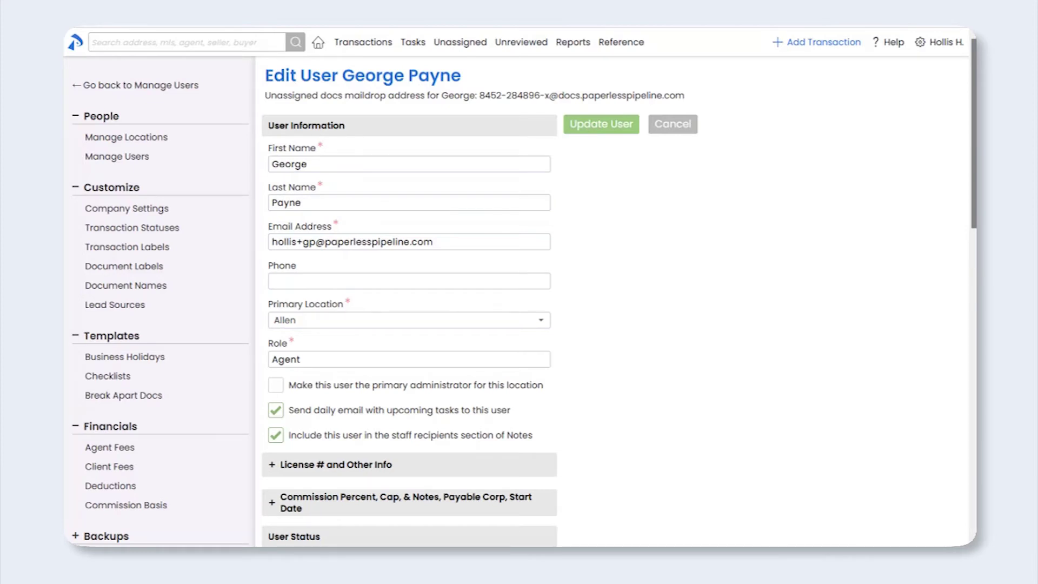
{"action": "scroll", "coordinate": [519, 303], "scroll_direction": "down", "scroll_amount": 2}
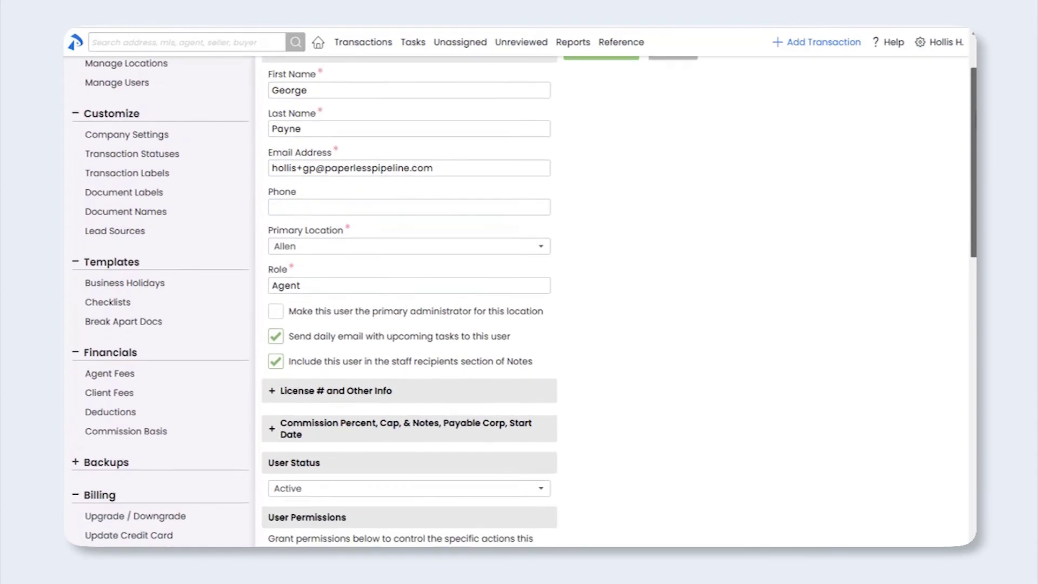
{"action": "scroll", "coordinate": [971, 224], "scroll_direction": "down", "scroll_amount": 5}
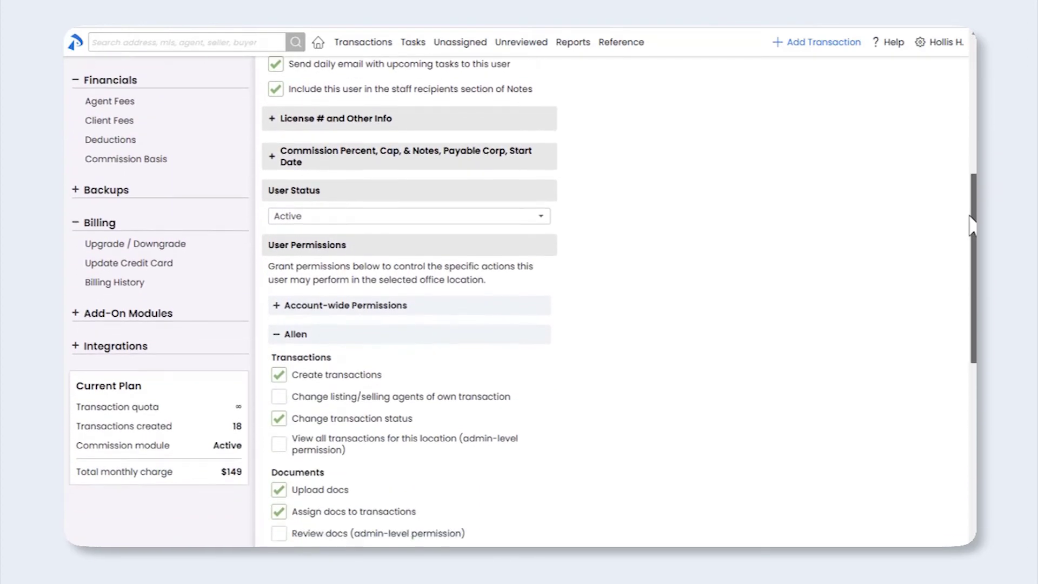
{"action": "scroll", "coordinate": [971, 224], "scroll_direction": "down", "scroll_amount": 2}
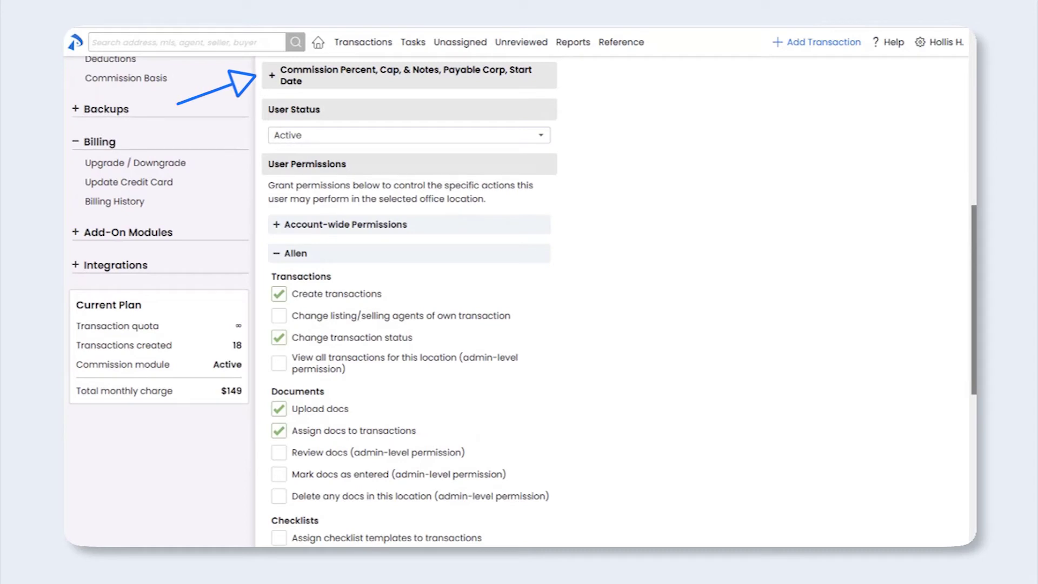
{"action": "left_click", "coordinate": [272, 77]}
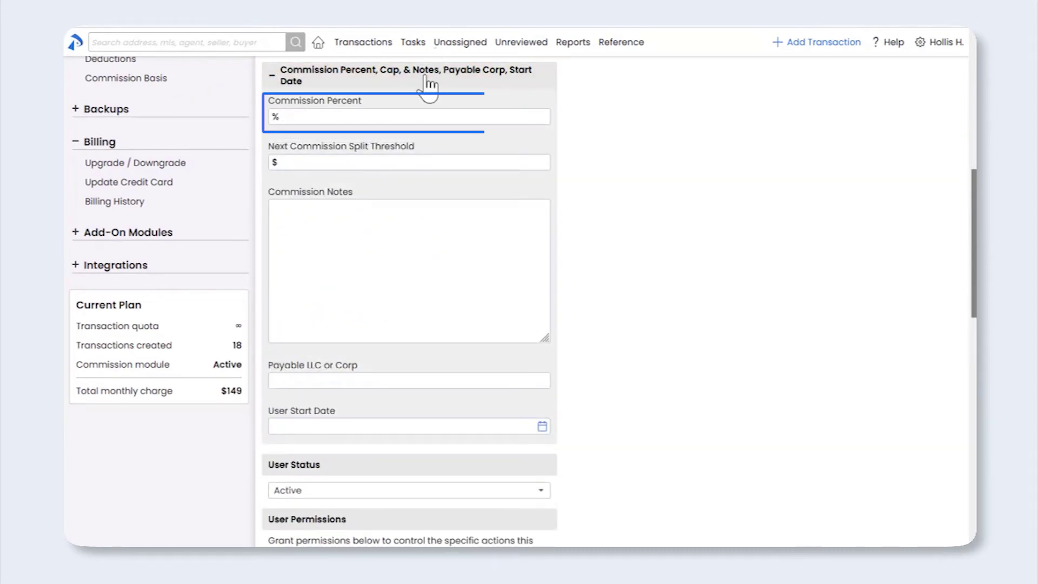
Set the agent's commission percent to 75% and the next commission split threshold to $20,000
{"action": "left_click", "coordinate": [420, 110]}
{"action": "type", "text": "75"}
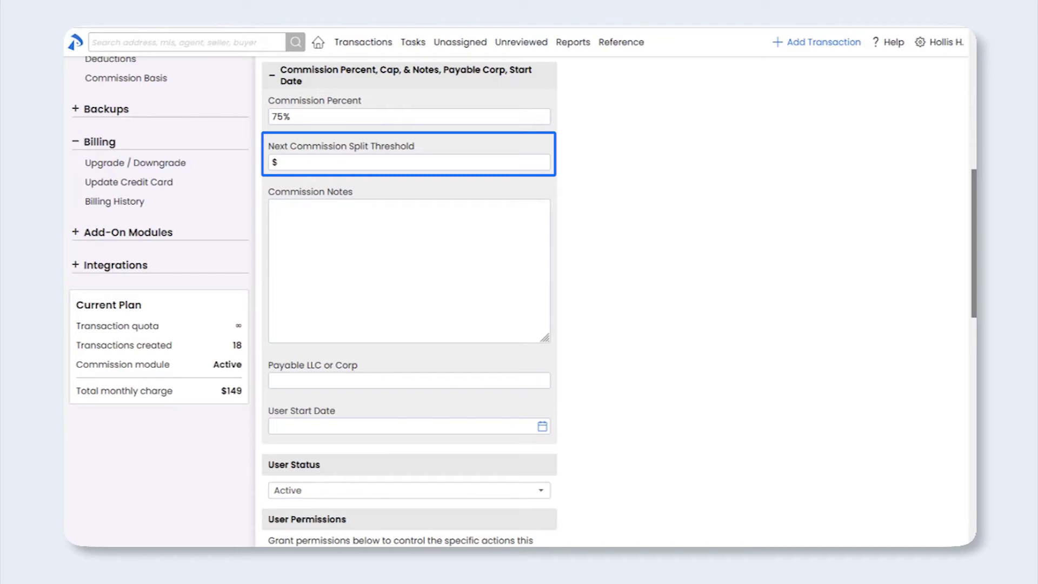
{"action": "left_click", "coordinate": [331, 158]}
{"action": "type", "text": "20,000"}
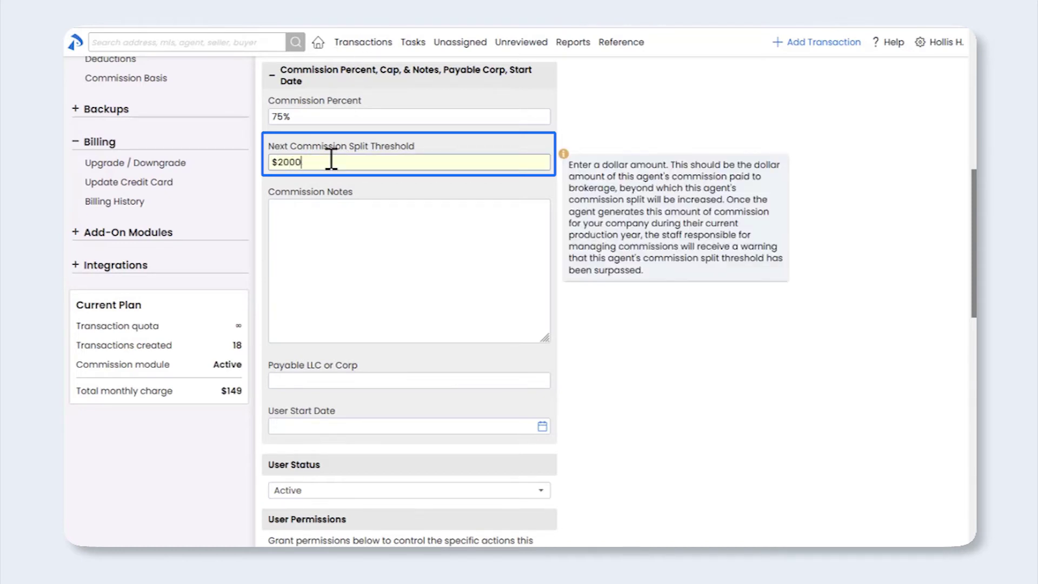
{"action": "left_click", "coordinate": [341, 146]}
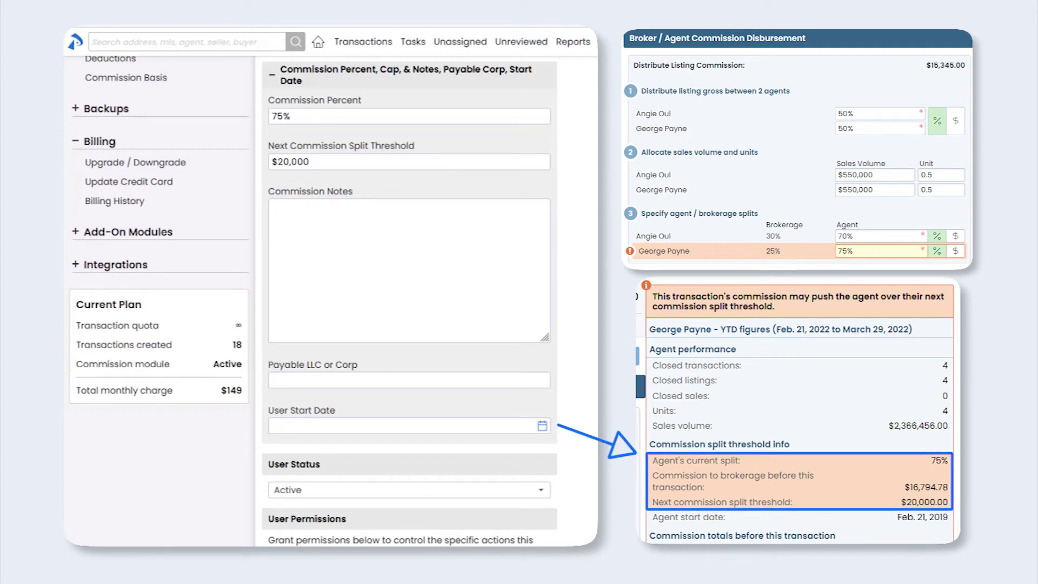
Enter the commission notes "75/25 split up to $20k", "90/10 split after $20k" and "Collect $140 TX Fee from Agent"
{"action": "left_click", "coordinate": [294, 263]}
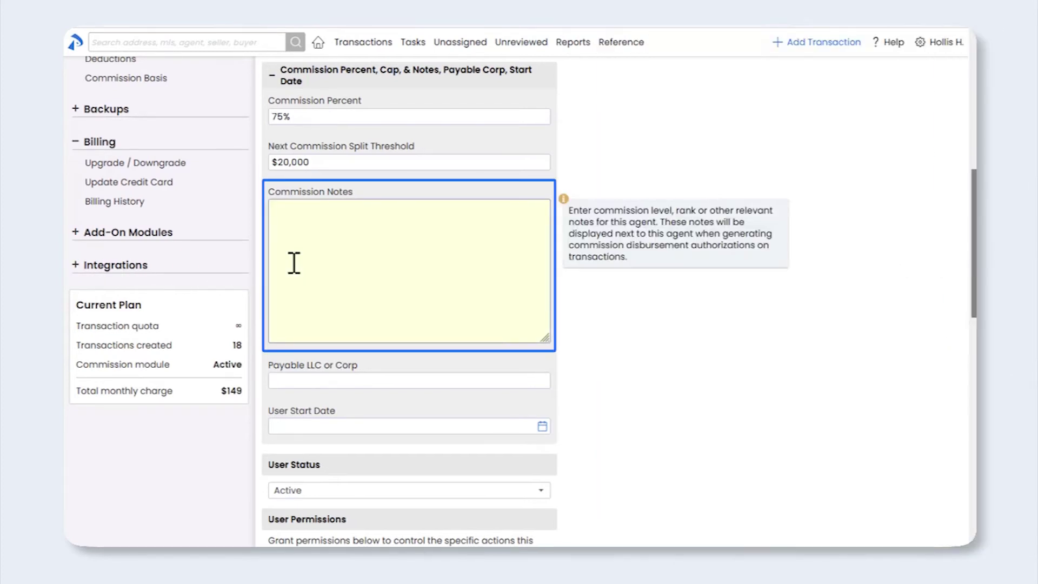
{"action": "type", "text": "75/25 split up to $20k 90/10 split after $20k Collect $140 TX Fee from Agent"}
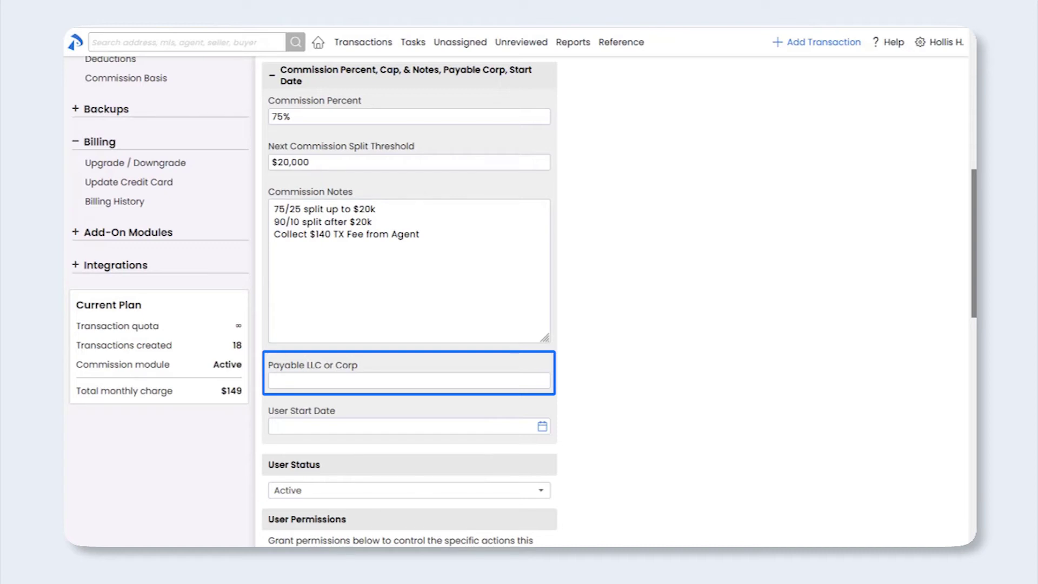
Enter "GP Realty, LLC." as the agent's payable LLC or corporation and set the user start date to 02/21/2019
{"action": "left_click", "coordinate": [278, 382]}
{"action": "type", "text": "GP R"}
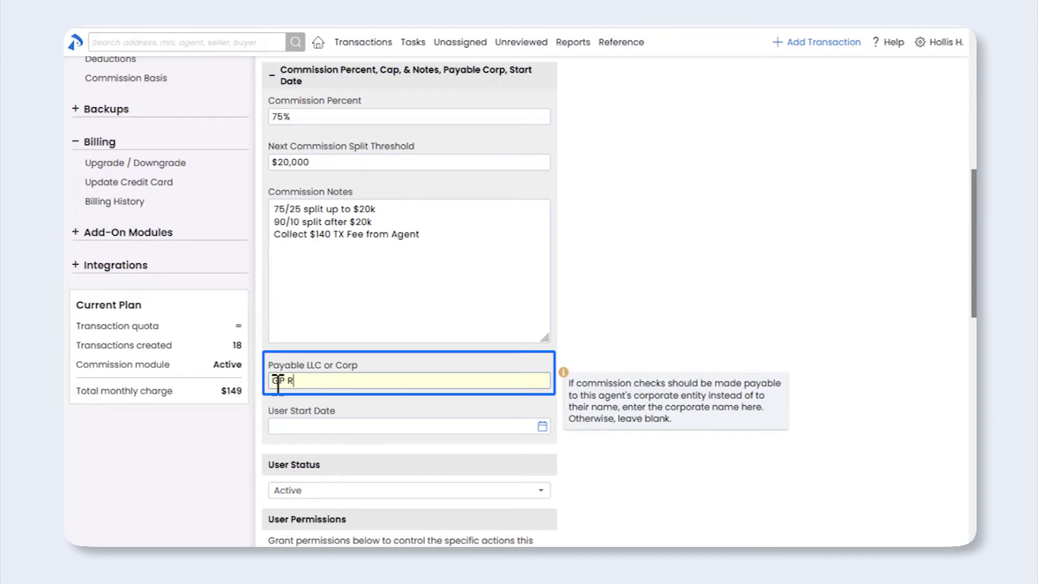
{"action": "type", "text": "ealty, LLC."}
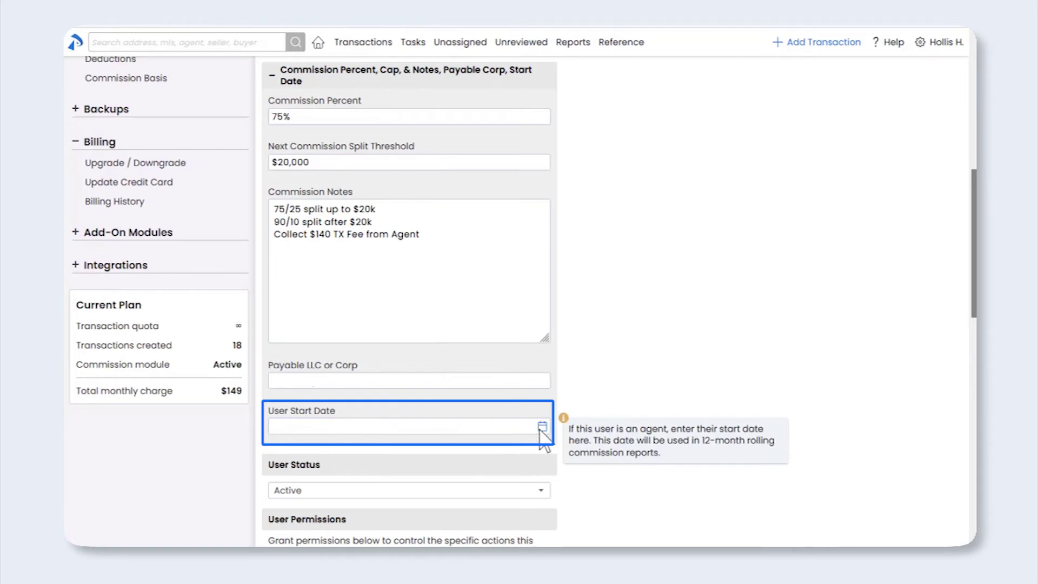
{"action": "type", "text": "02/21/2019"}
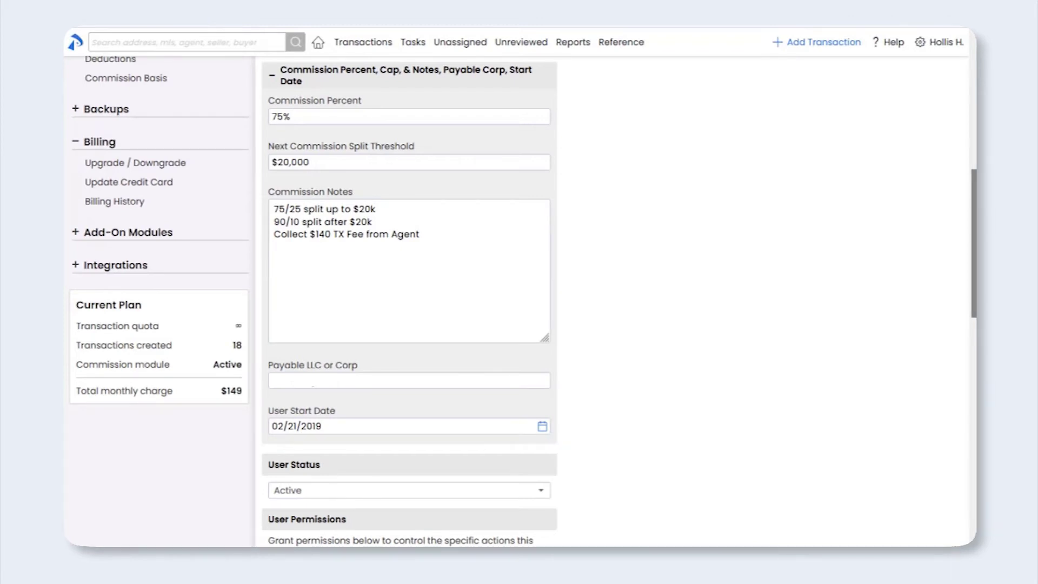
Save the agent's updated user record
{"action": "scroll", "coordinate": [965, 324], "scroll_direction": "down", "scroll_amount": 10}
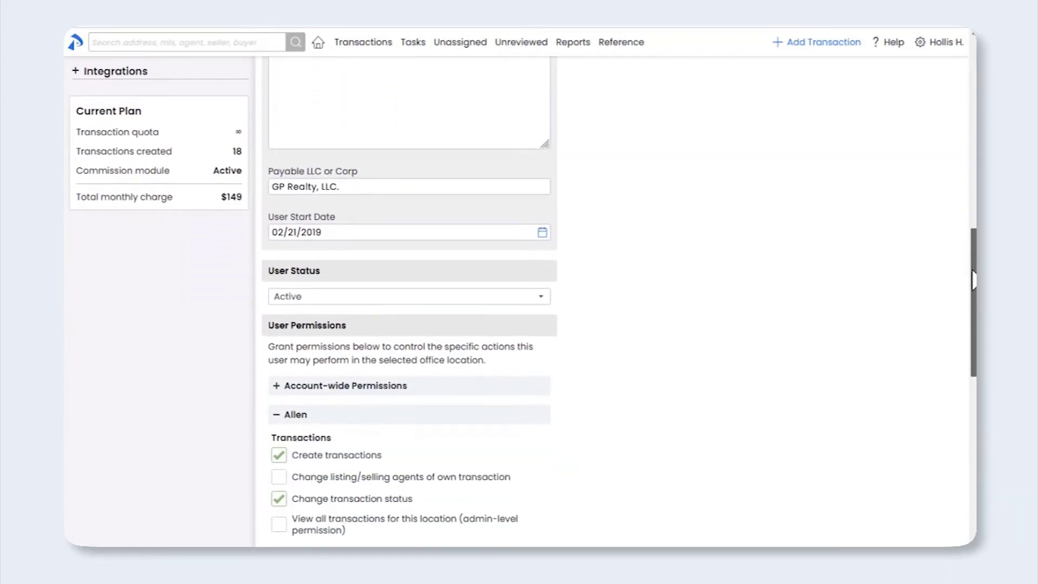
{"action": "scroll", "coordinate": [961, 384], "scroll_direction": "down", "scroll_amount": 4}
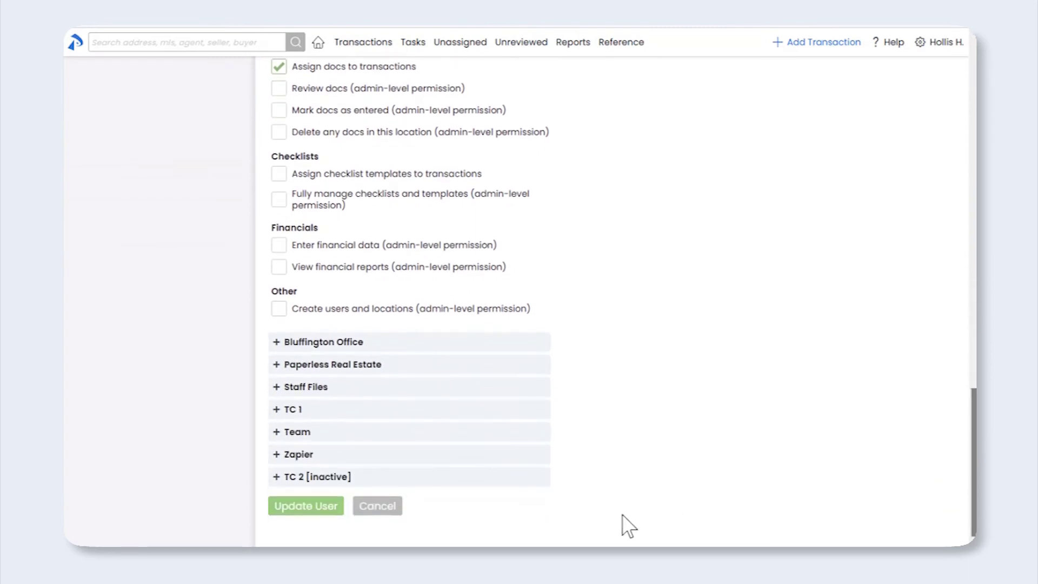
{"action": "left_click", "coordinate": [334, 510]}
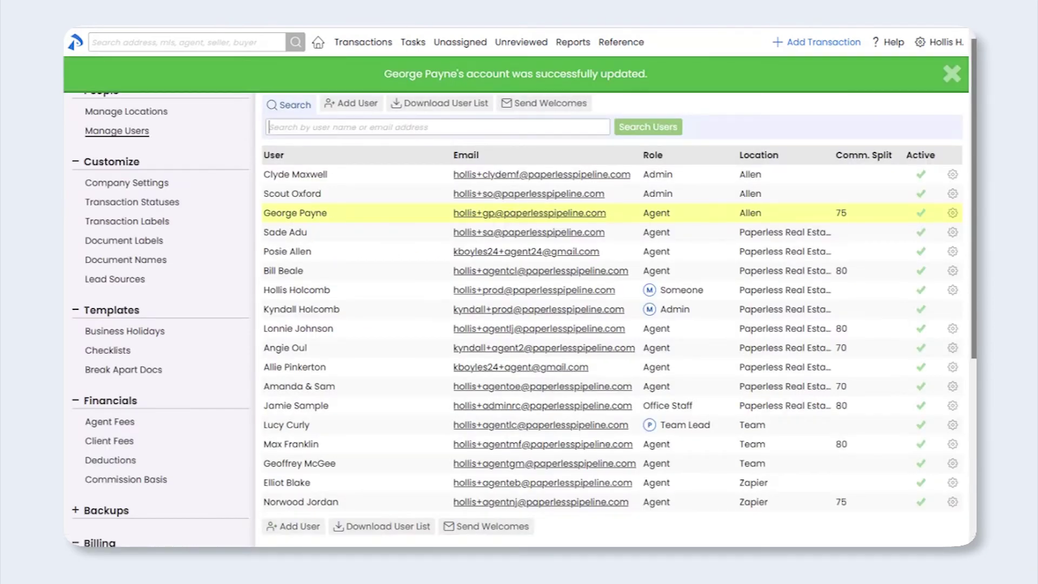
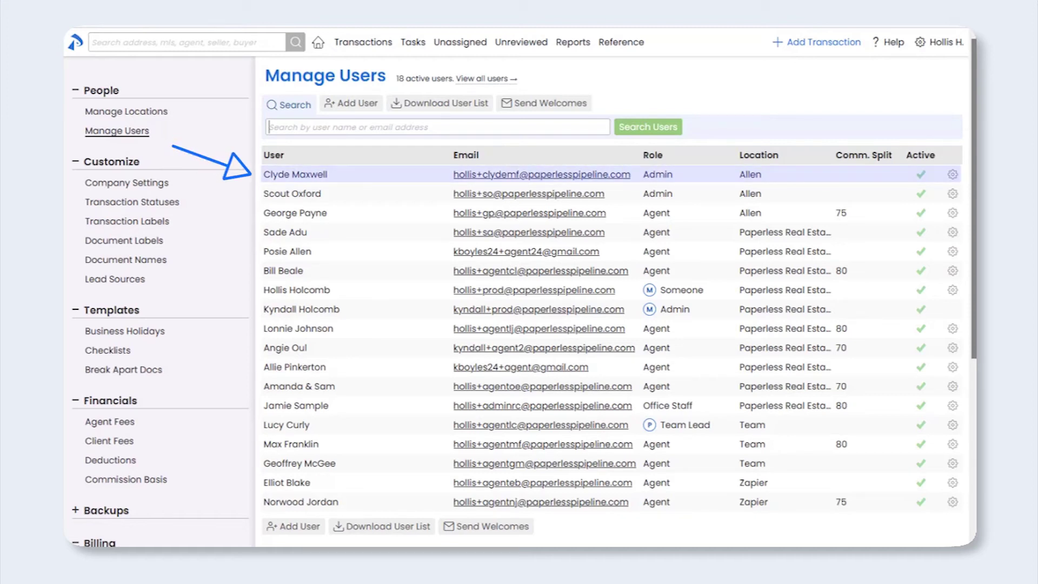
Grant the first-listed Allen admin permission to enter financial data and view financial reports for Paperless Real Estate, and save the user
{"action": "left_click", "coordinate": [331, 175]}
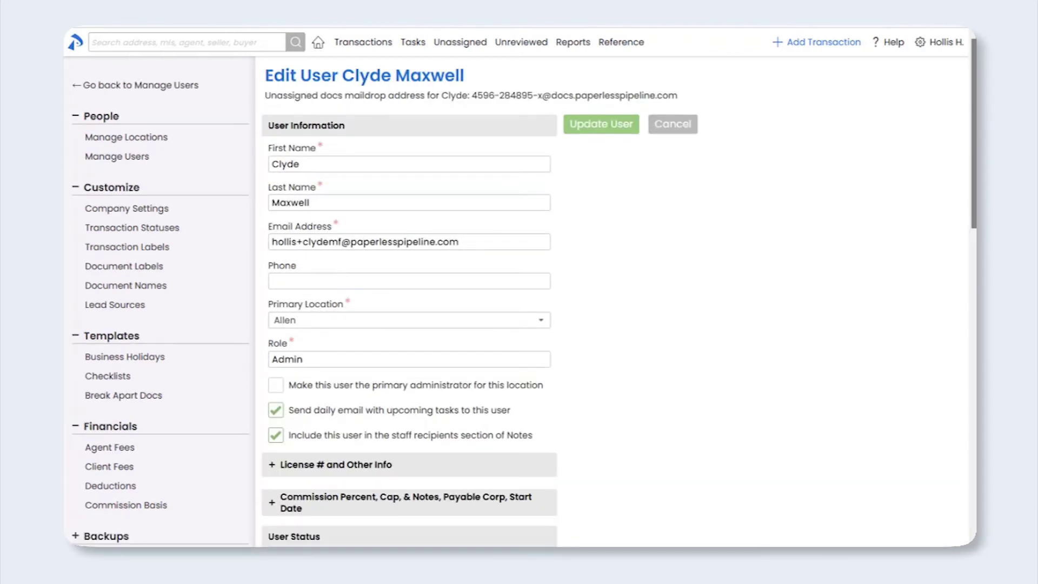
{"action": "mouse_move", "coordinate": [972, 115]}
{"action": "left_mouse_down"}
{"action": "mouse_move", "coordinate": [973, 238]}
{"action": "mouse_move", "coordinate": [946, 287]}
{"action": "mouse_move", "coordinate": [943, 342]}
{"action": "left_mouse_up"}
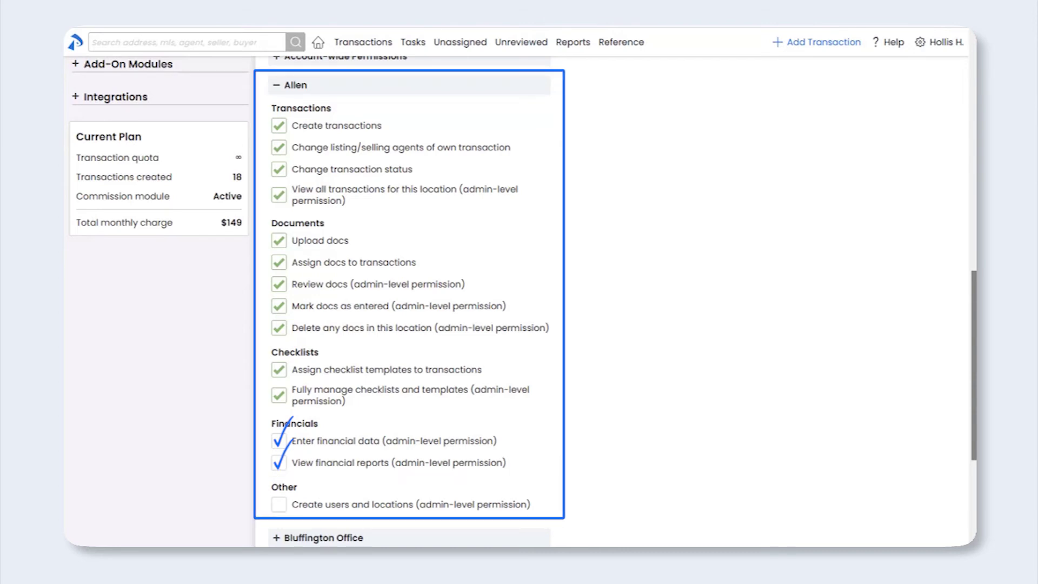
{"action": "scroll", "coordinate": [411, 297], "scroll_direction": "down", "scroll_amount": 4}
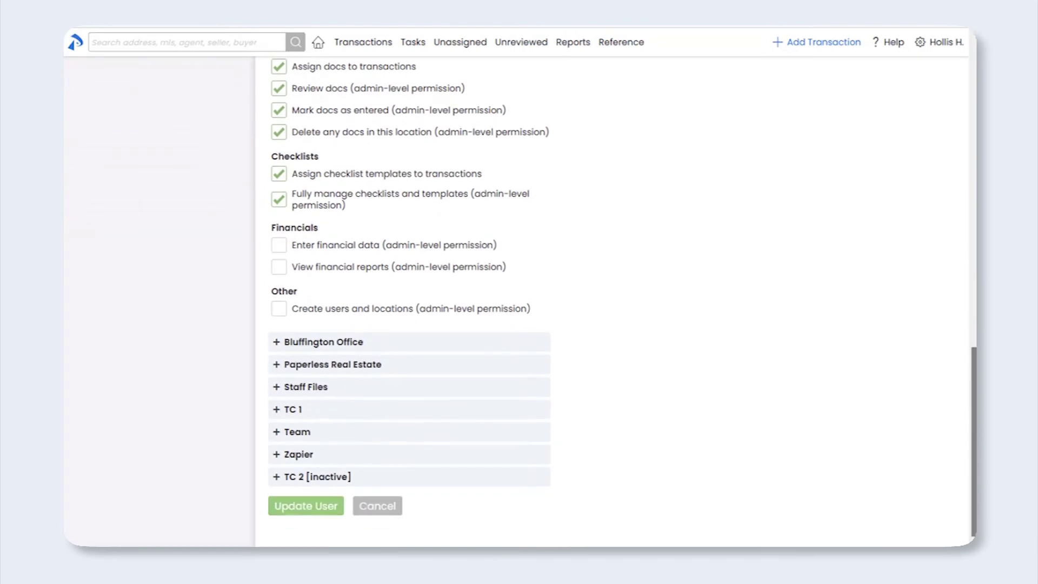
{"action": "left_click", "coordinate": [276, 367]}
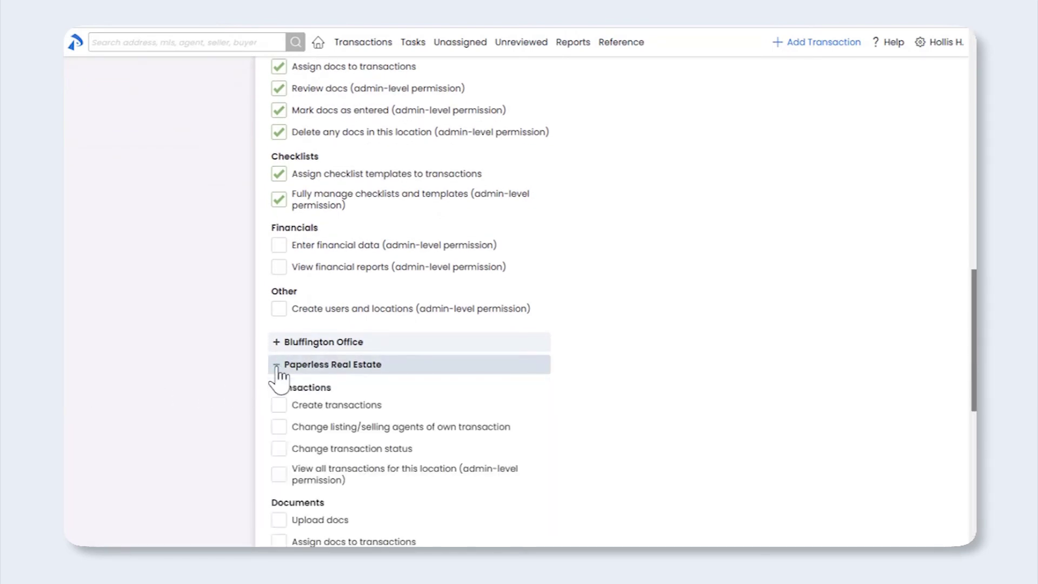
{"action": "scroll", "coordinate": [229, 383], "scroll_direction": "down", "scroll_amount": 9}
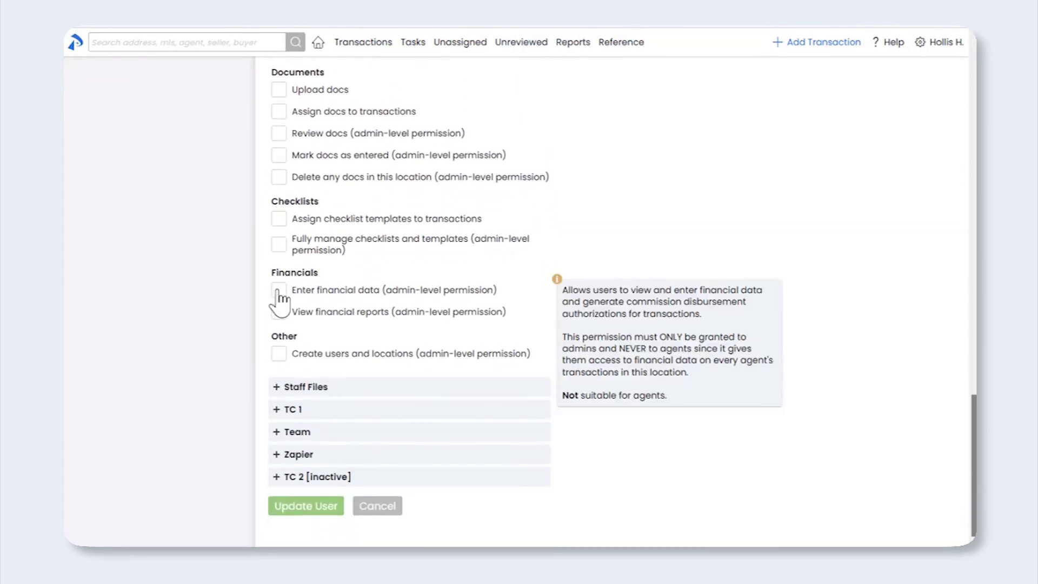
{"action": "left_click", "coordinate": [279, 292]}
{"action": "left_click", "coordinate": [278, 313]}
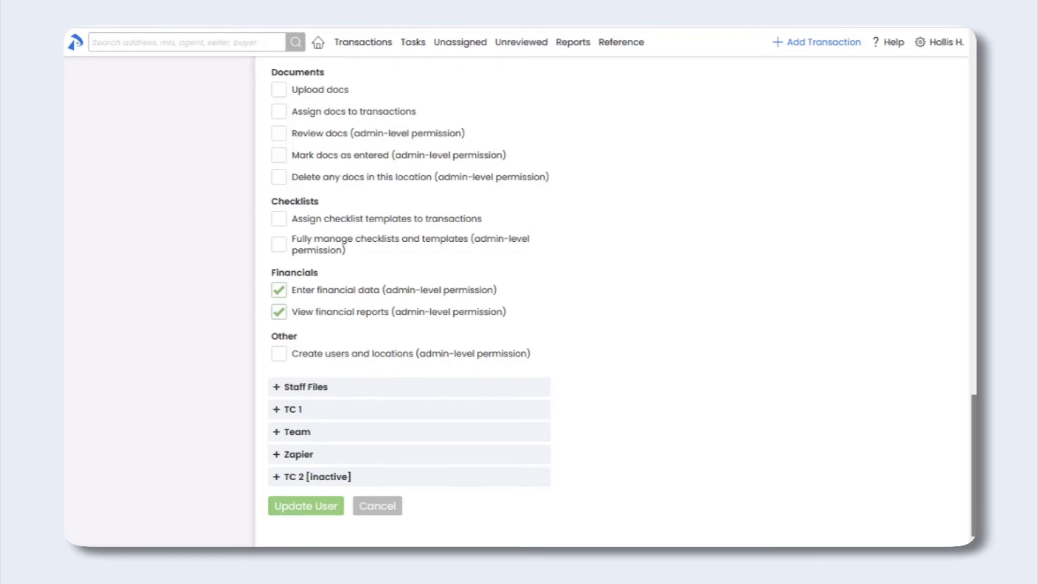
{"action": "left_click", "coordinate": [320, 510]}
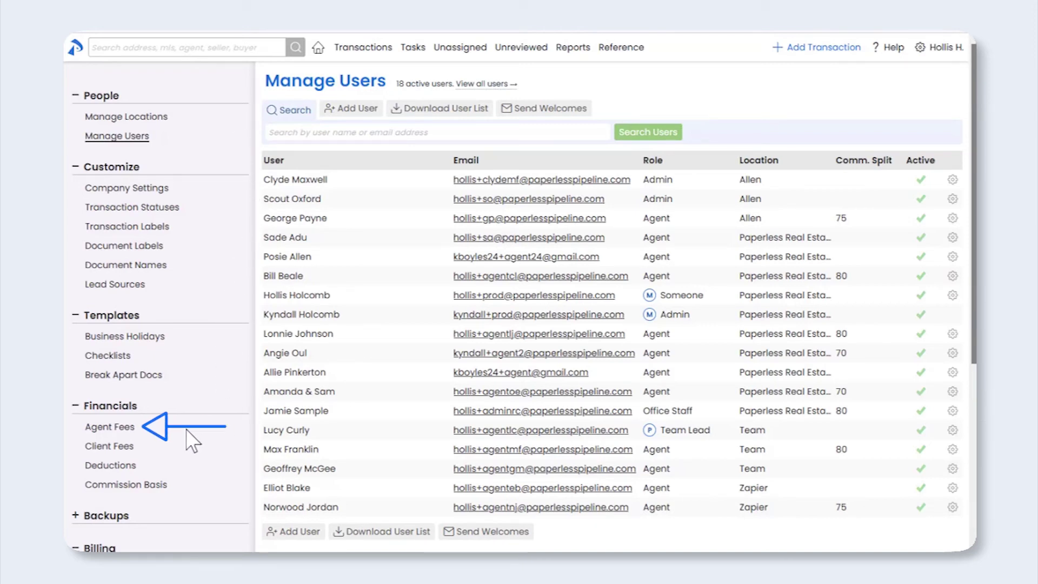
Open the Agent Fees settings and add a "Transaction Fee" with a default amount of $100
{"action": "left_click", "coordinate": [124, 428]}
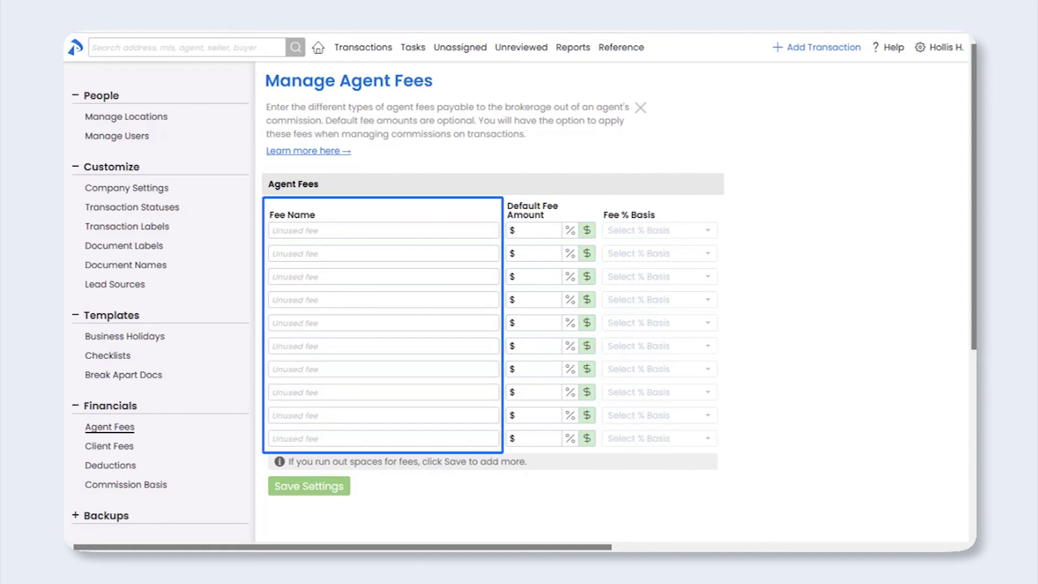
{"action": "left_click", "coordinate": [414, 231]}
{"action": "type", "text": "Transaction F"}
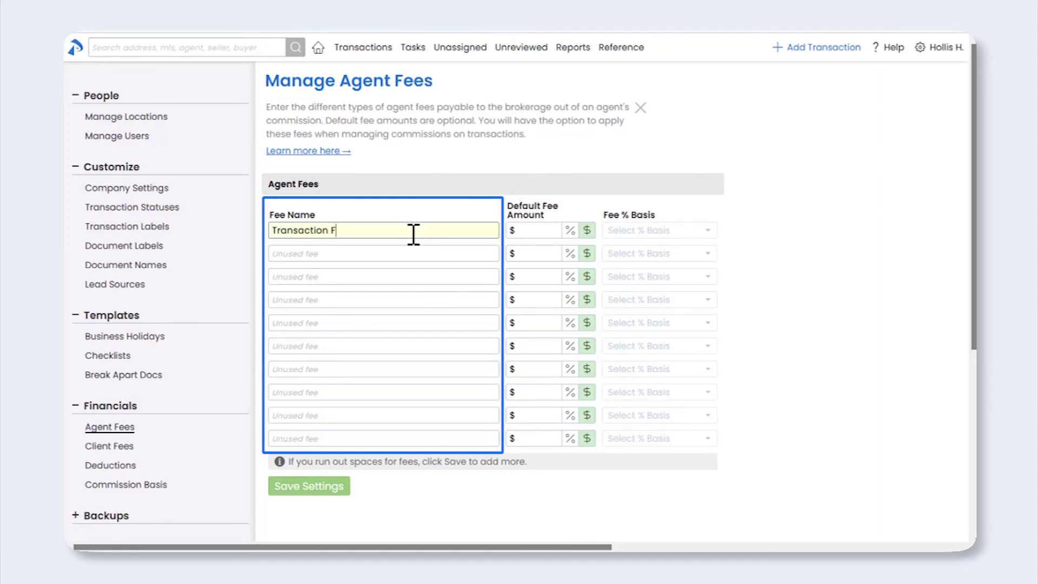
{"action": "type", "text": "ee"}
{"action": "left_click", "coordinate": [540, 233]}
{"action": "type", "text": "100"}
Add an agent fee named "Administrative Fee" with a default of 1.5% based on Gross Commission
{"action": "left_click", "coordinate": [300, 256]}
{"action": "type", "text": "Administrat"}
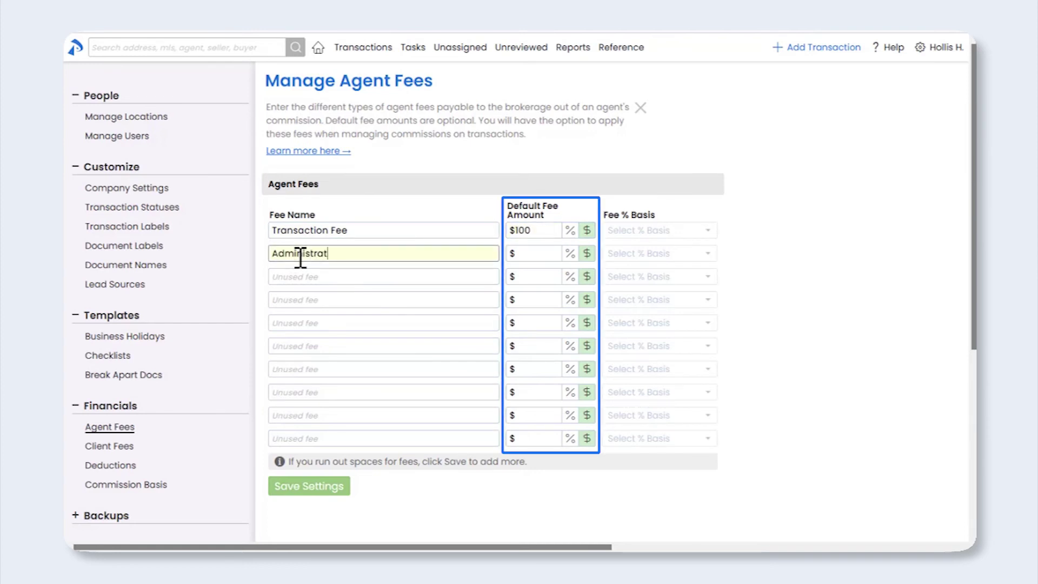
{"action": "type", "text": "ive Fee"}
{"action": "left_click", "coordinate": [528, 255]}
{"action": "type", "text": "1.5"}
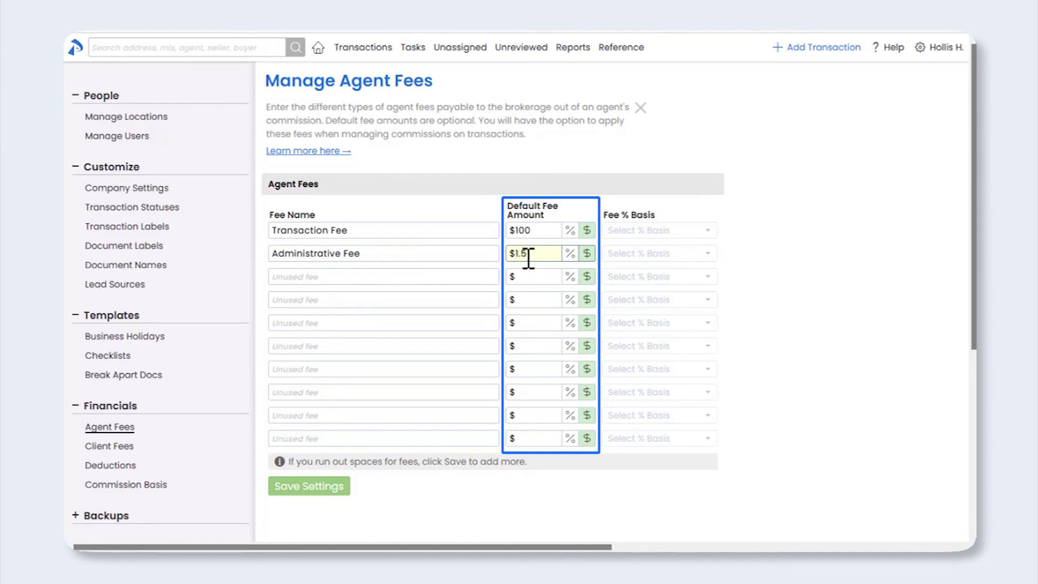
{"action": "left_click", "coordinate": [570, 253]}
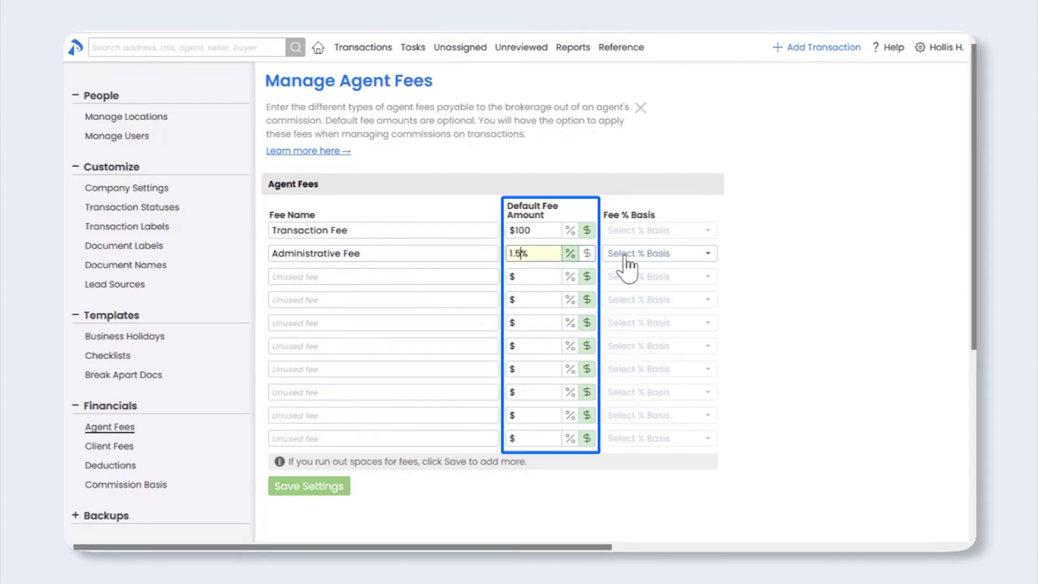
{"action": "left_click", "coordinate": [628, 264]}
{"action": "left_click", "coordinate": [631, 279]}
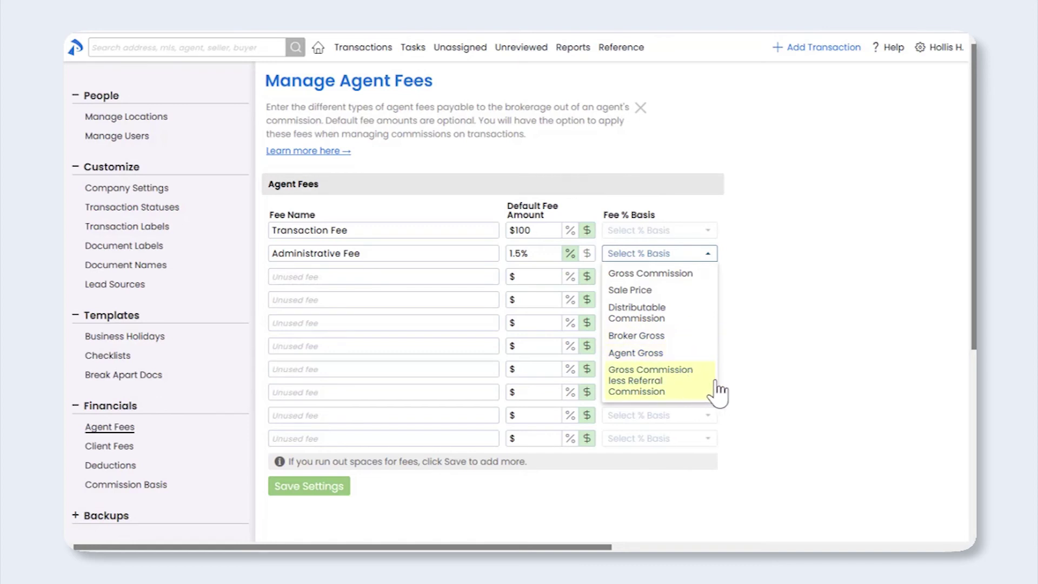
{"action": "left_click", "coordinate": [705, 273]}
Add an agent fee named "FMLS Fee" with a default of 1.2% based on Sale Price
{"action": "left_click", "coordinate": [286, 277]}
{"action": "type", "text": "FMLS Fee"}
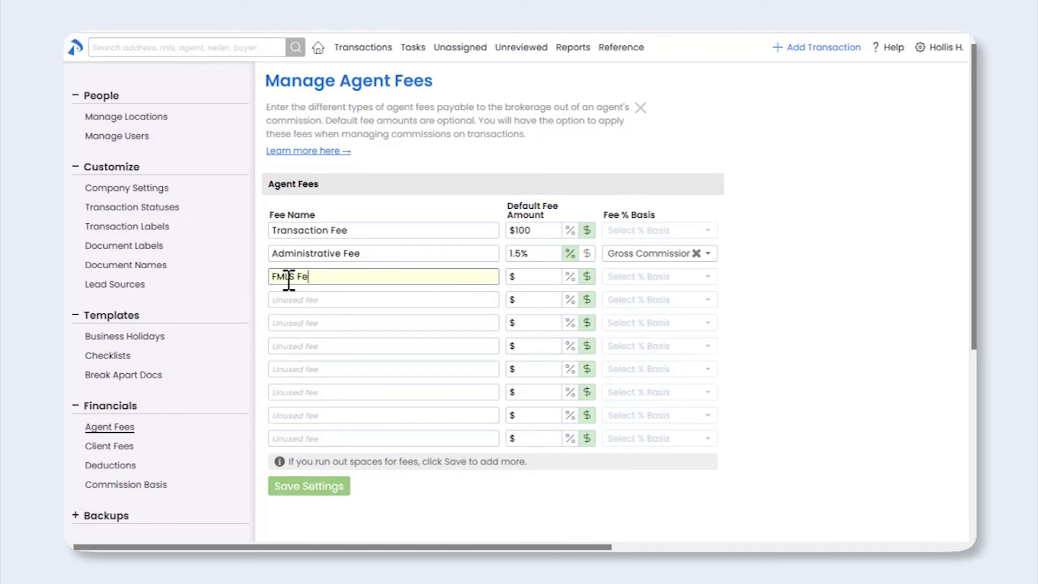
{"action": "left_click", "coordinate": [528, 279]}
{"action": "type", "text": "1.2"}
{"action": "left_click", "coordinate": [570, 277]}
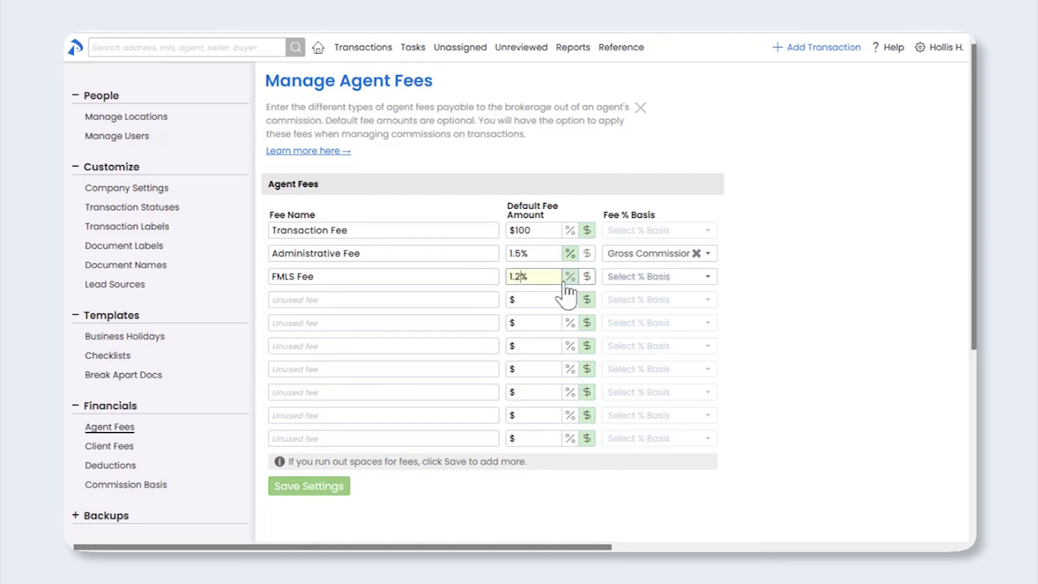
{"action": "left_click", "coordinate": [627, 279]}
{"action": "left_click", "coordinate": [640, 316]}
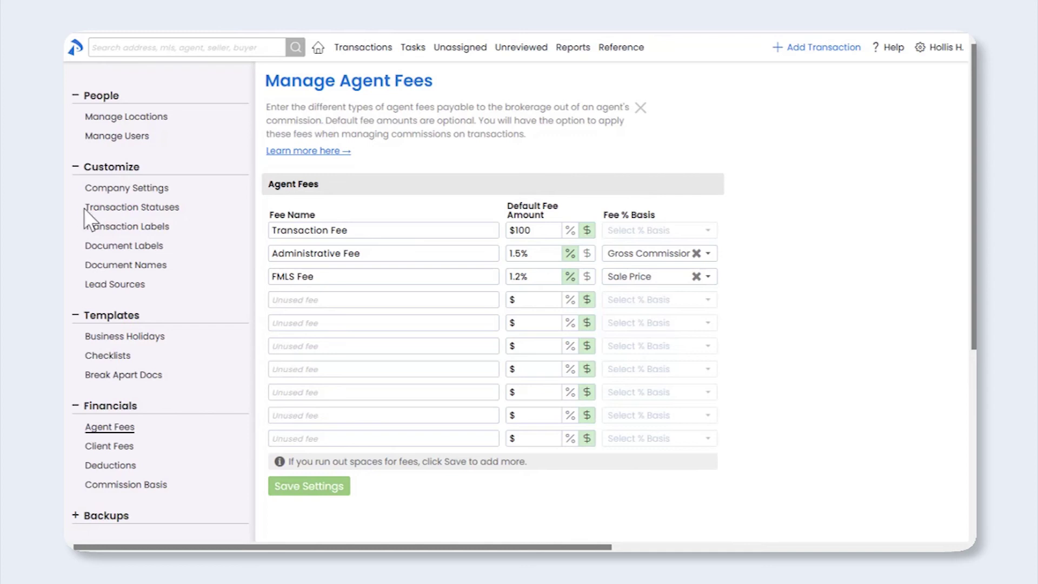
Add the agent fees "Transaction Coordinator" and "Photographer Fee" without default amounts and save the agent fee settings
{"action": "left_click", "coordinate": [277, 299]}
{"action": "type", "text": "Transaction Coordinator"}
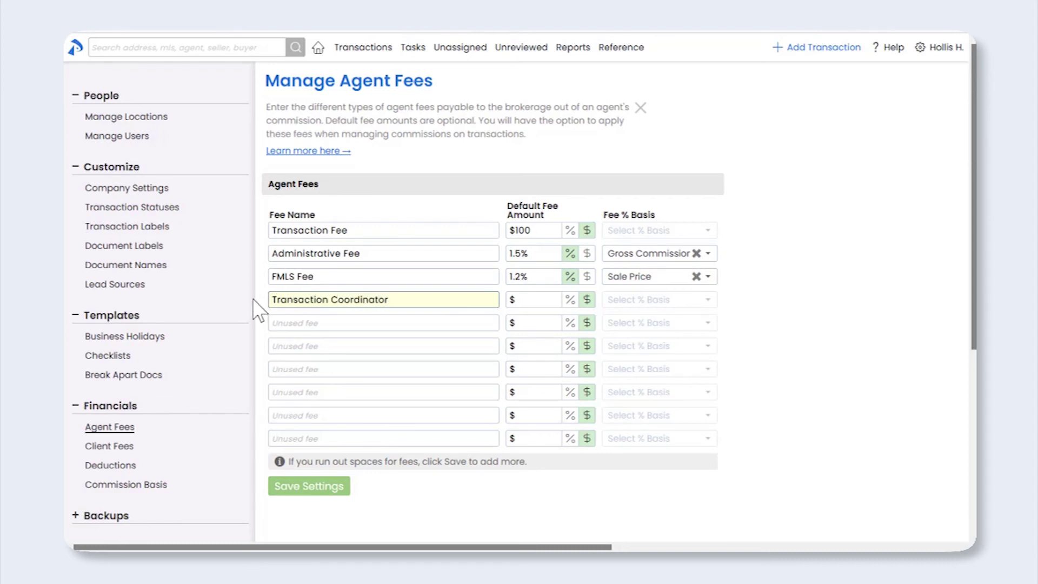
{"action": "left_click", "coordinate": [276, 320]}
{"action": "type", "text": "Phot"}
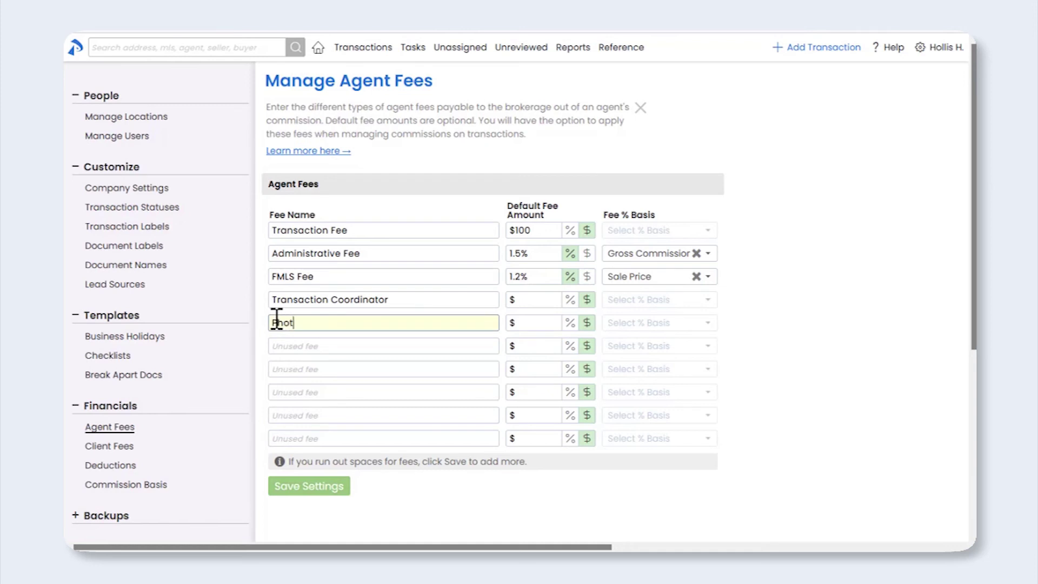
{"action": "type", "text": "ographer Fee"}
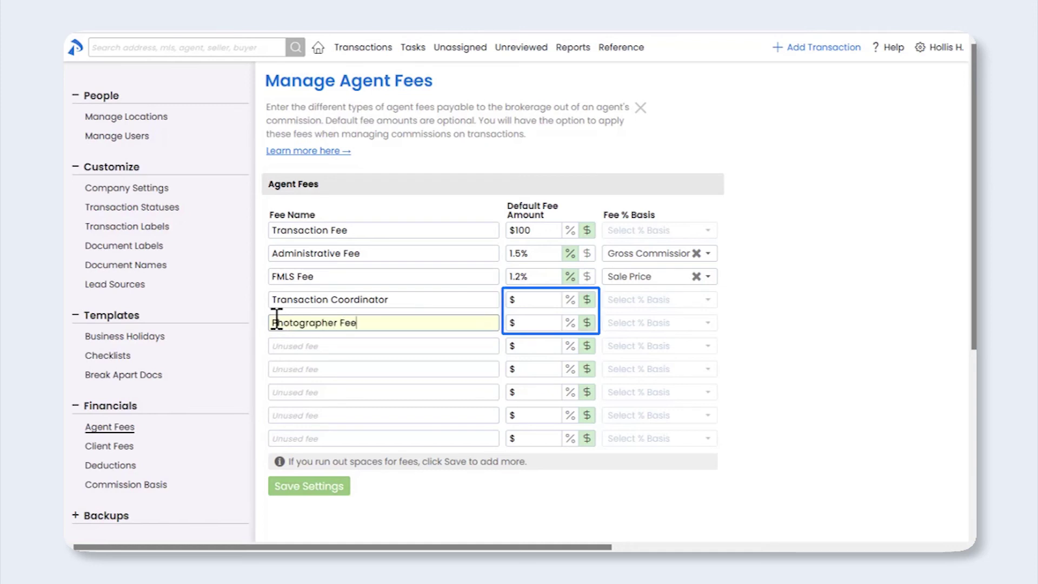
{"action": "left_click", "coordinate": [260, 310]}
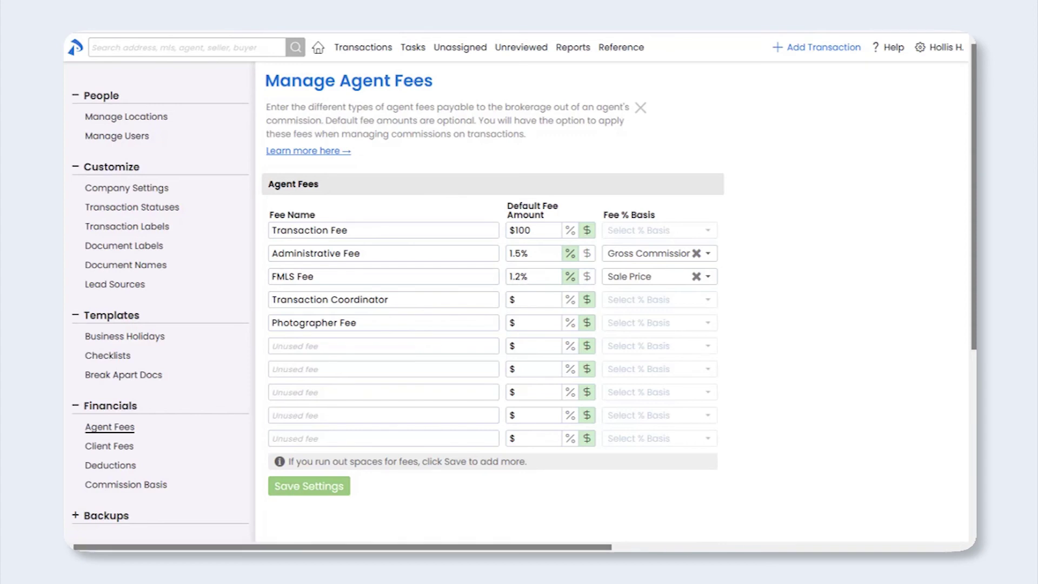
{"action": "left_click", "coordinate": [342, 494]}
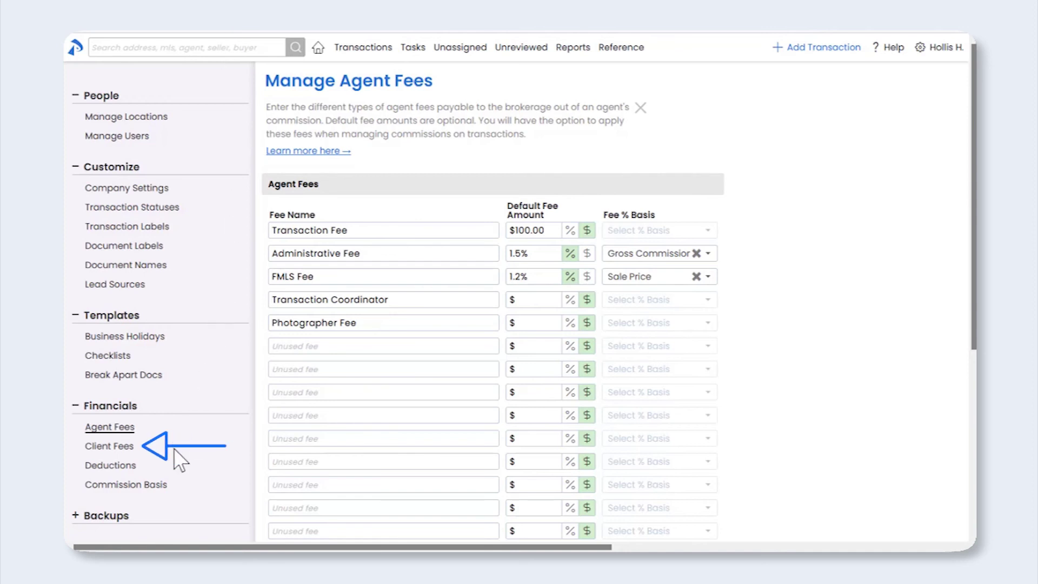
Open the Client Fees settings and add a "State Fee" with a default amount of $150
{"action": "left_click", "coordinate": [126, 452]}
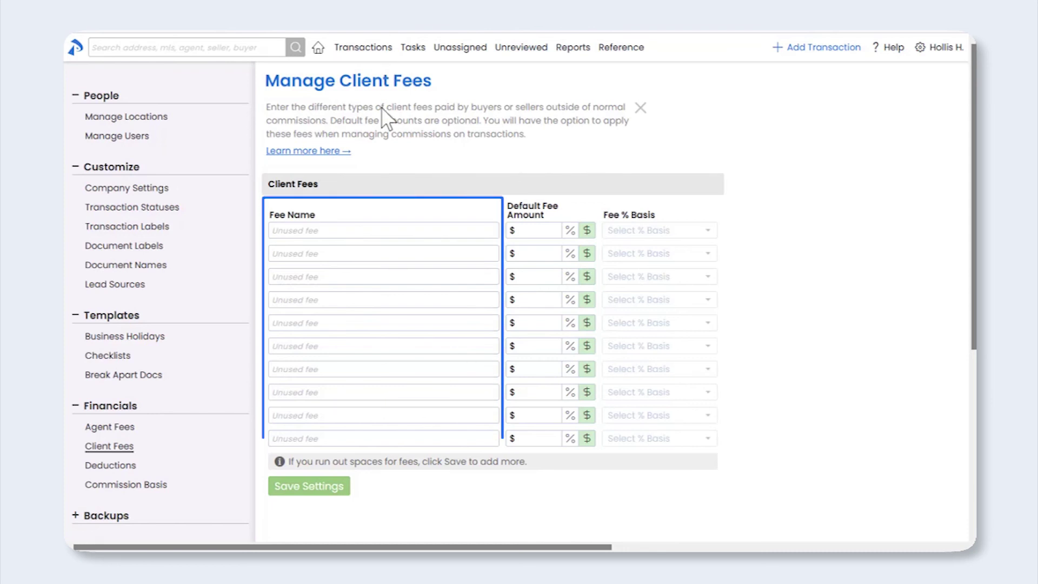
{"action": "left_click", "coordinate": [367, 232]}
{"action": "type", "text": "State Fee"}
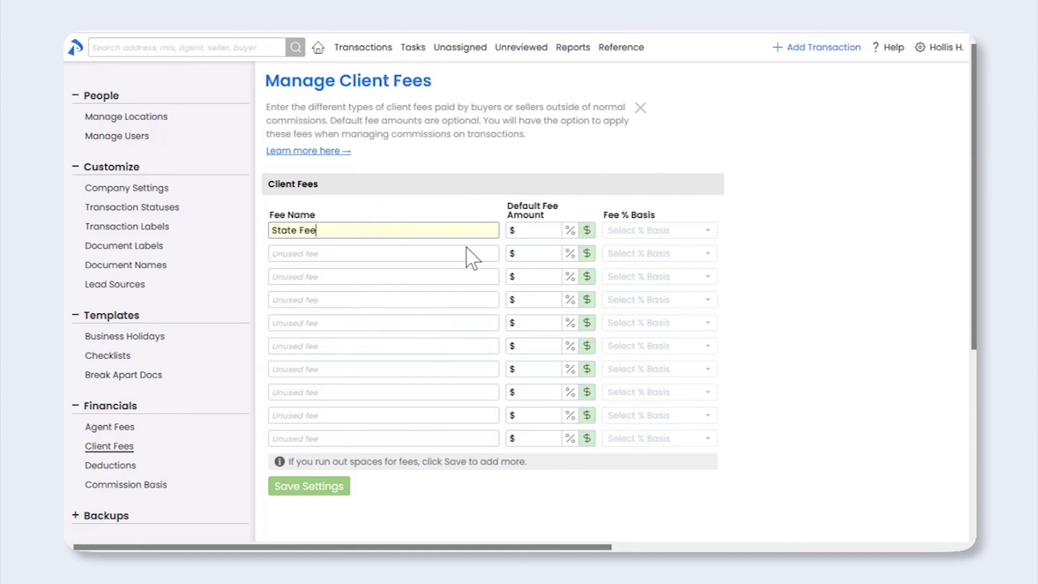
{"action": "left_click", "coordinate": [523, 230]}
{"action": "type", "text": "150"}
{"action": "left_click", "coordinate": [827, 295]}
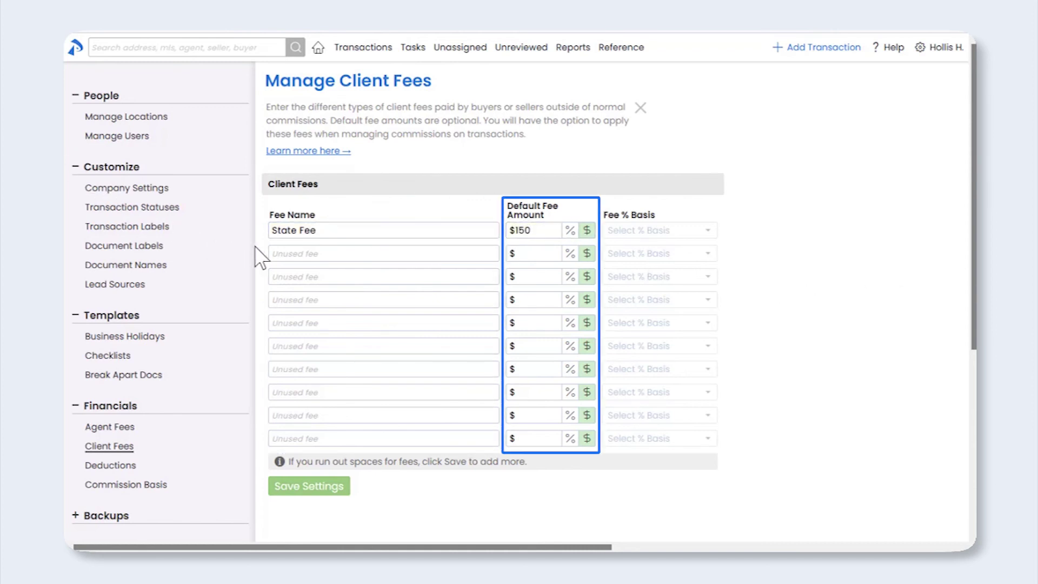
Add a client fee named "Transaction Fee" with a default of 2% based on Gross Commission
{"action": "left_click", "coordinate": [271, 252]}
{"action": "type", "text": "Transaction Fee"}
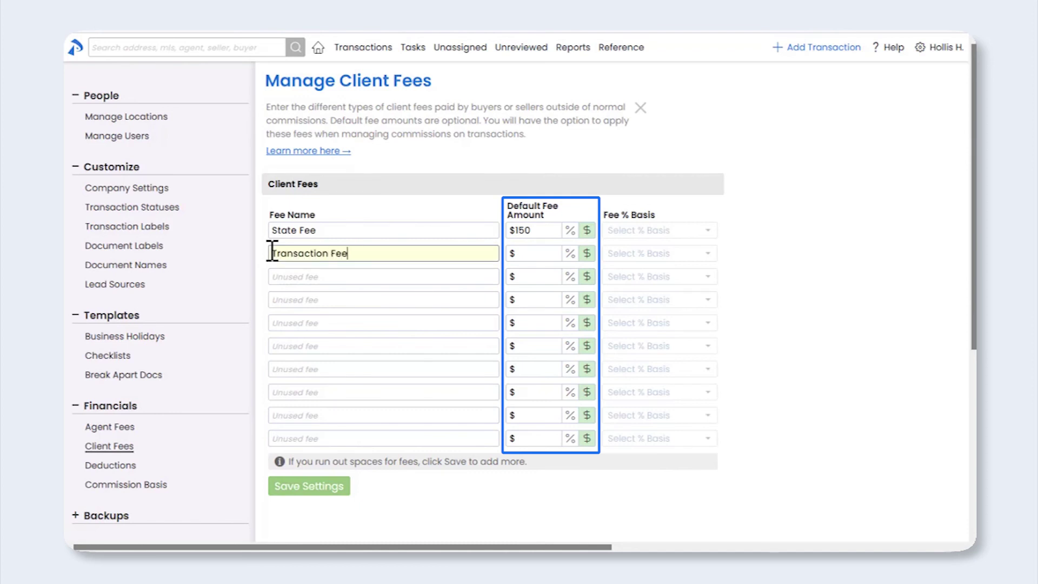
{"action": "left_click", "coordinate": [561, 255]}
{"action": "type", "text": "2"}
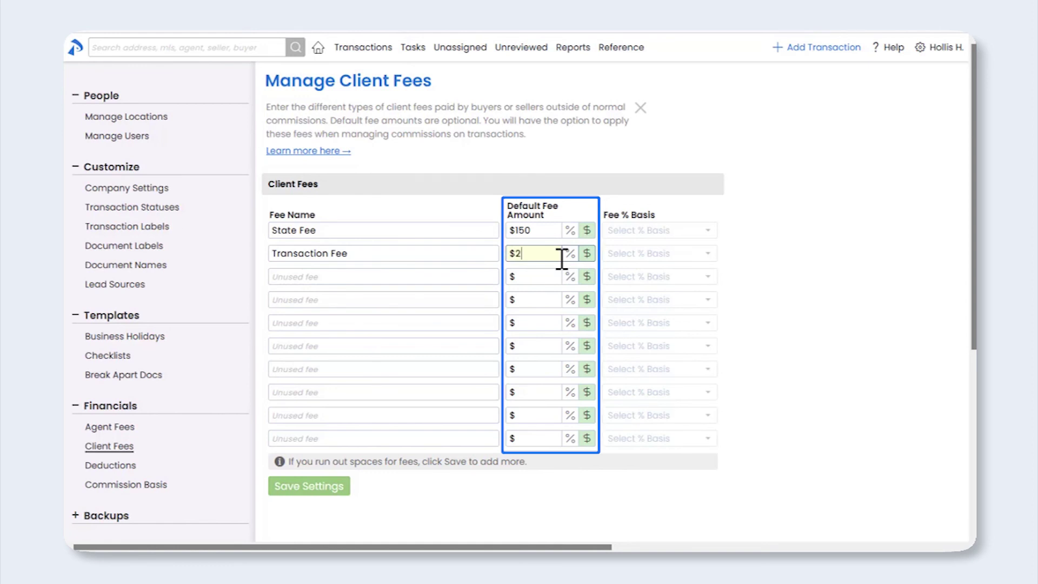
{"action": "left_click", "coordinate": [570, 253]}
{"action": "left_click", "coordinate": [617, 254]}
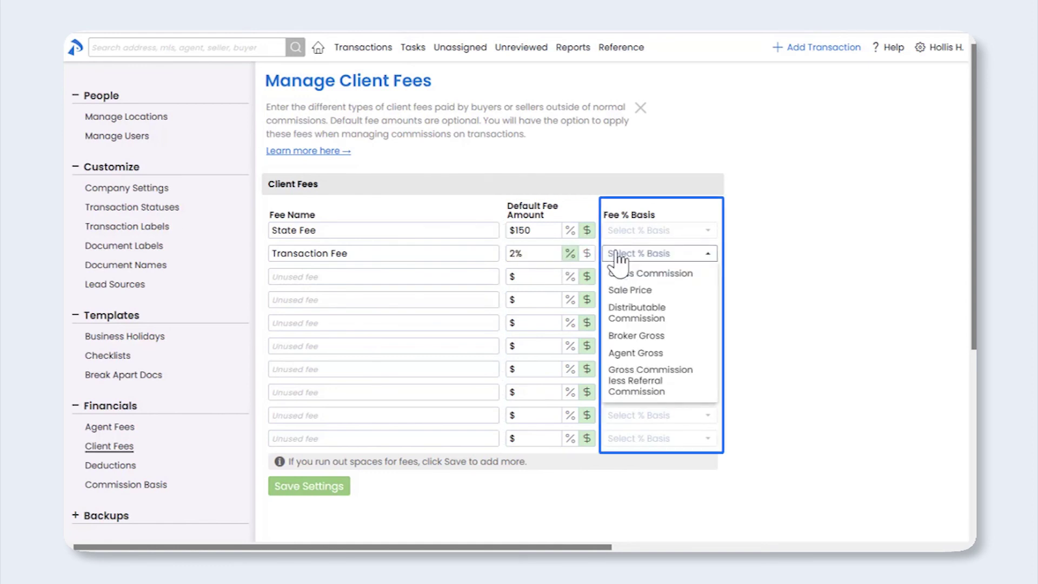
{"action": "left_click", "coordinate": [636, 273]}
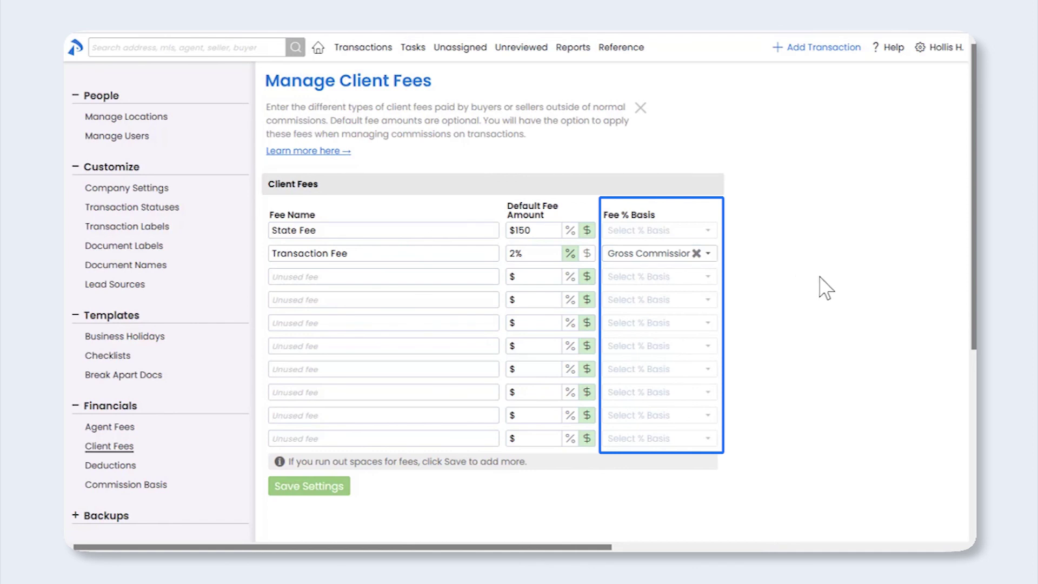
Add a client fee named "Agent Bonus" without a default amount and save the client fee settings
{"action": "left_click", "coordinate": [278, 272]}
{"action": "type", "text": "Agent Bonus"}
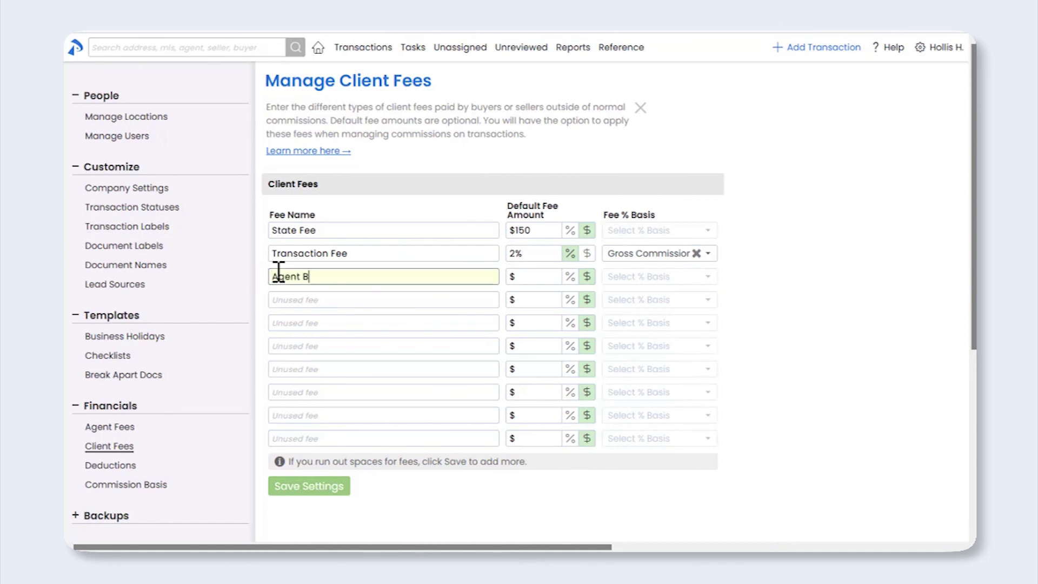
{"action": "left_click", "coordinate": [263, 282]}
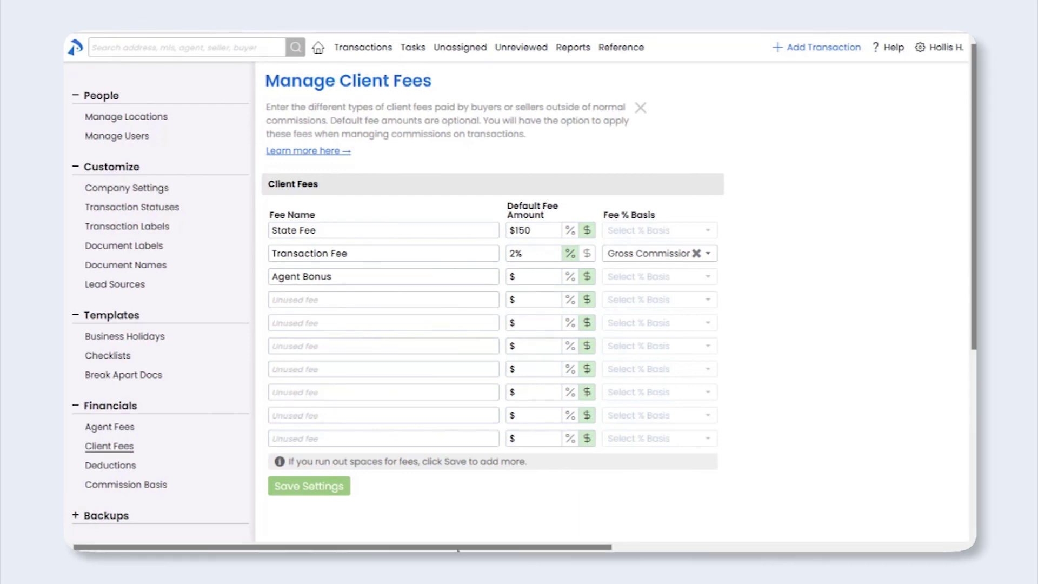
{"action": "left_click", "coordinate": [340, 490]}
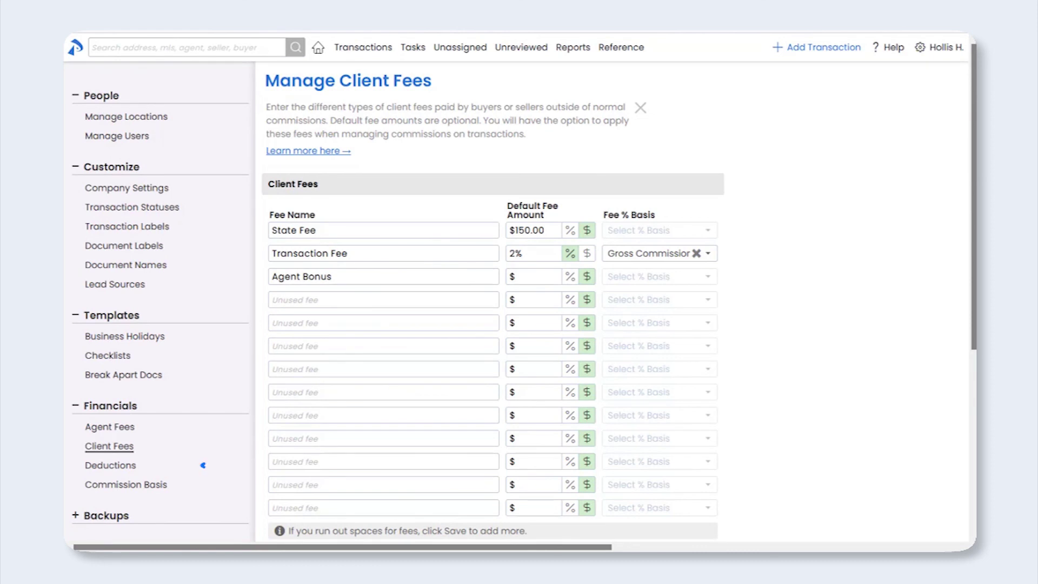
Open the Deductions settings and add a "Charitable Contribution" deduction with a default amount of $100
{"action": "left_click", "coordinate": [129, 465]}
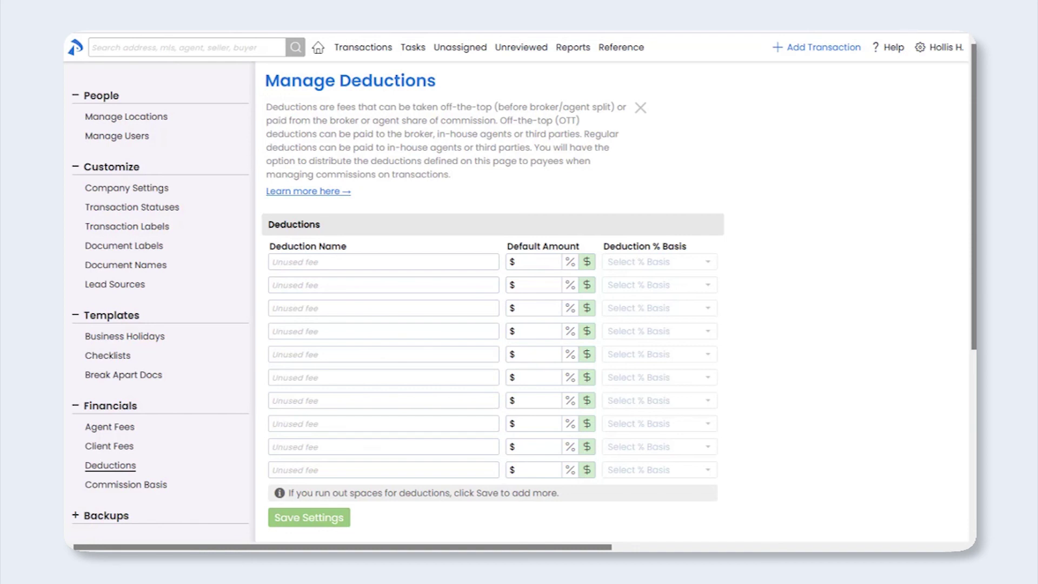
{"action": "left_click", "coordinate": [400, 262]}
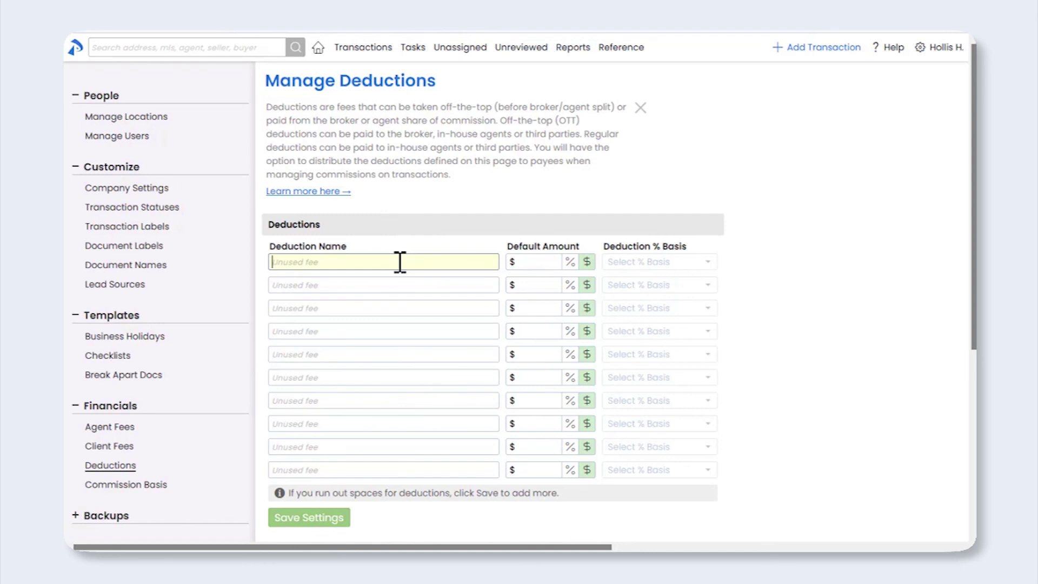
{"action": "type", "text": "Charitable"}
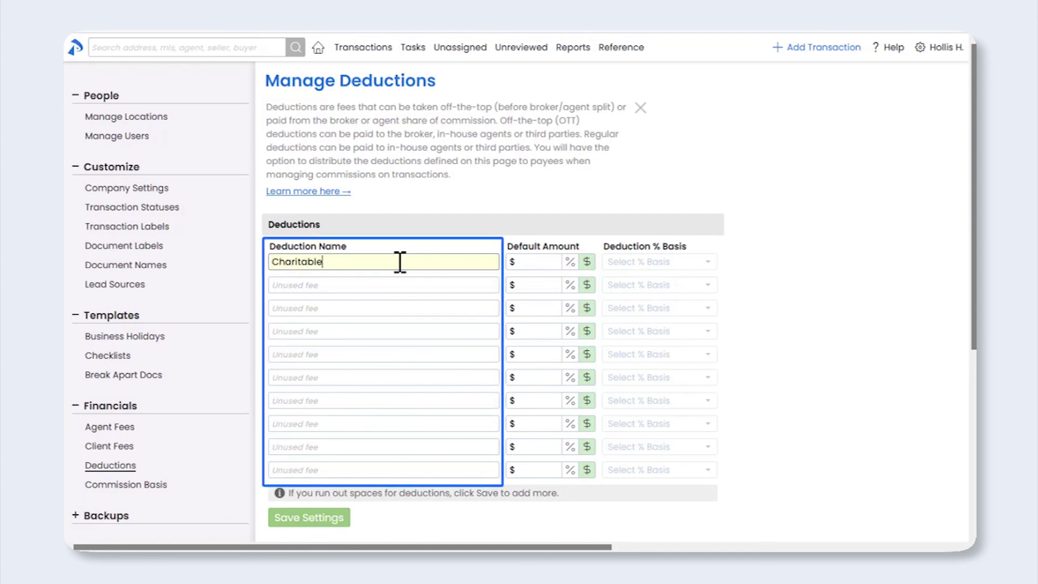
{"action": "type", "text": " Contribution"}
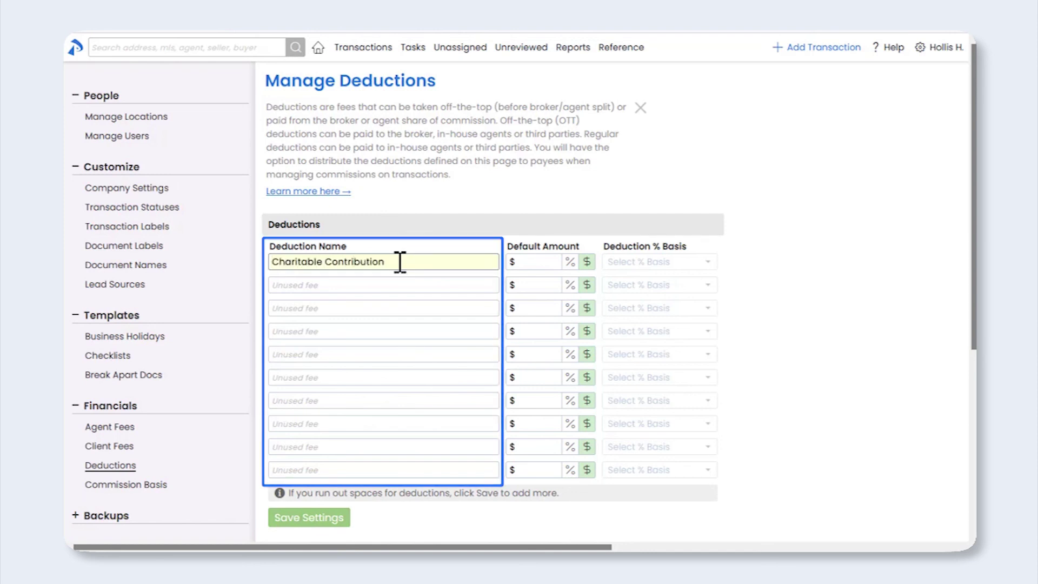
{"action": "left_click", "coordinate": [524, 262]}
{"action": "type", "text": "100"}
{"action": "left_click", "coordinate": [749, 309]}
Add a deduction named "Home Warranty Fee" with a default of .5% based on Agent Gross
{"action": "left_click", "coordinate": [288, 284]}
{"action": "type", "text": "Home Warranty "}
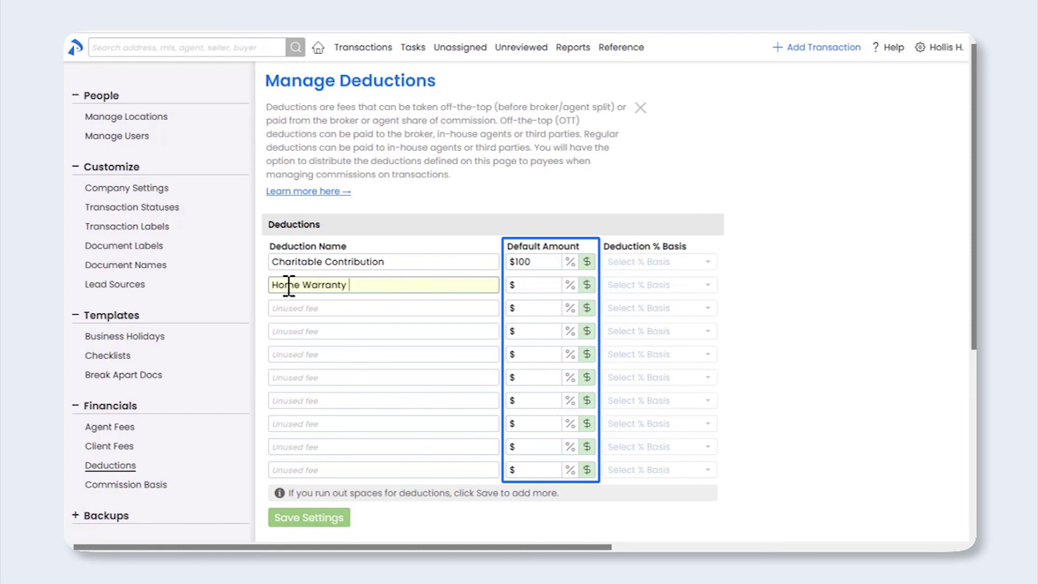
{"action": "type", "text": "Fee"}
{"action": "left_click", "coordinate": [527, 288]}
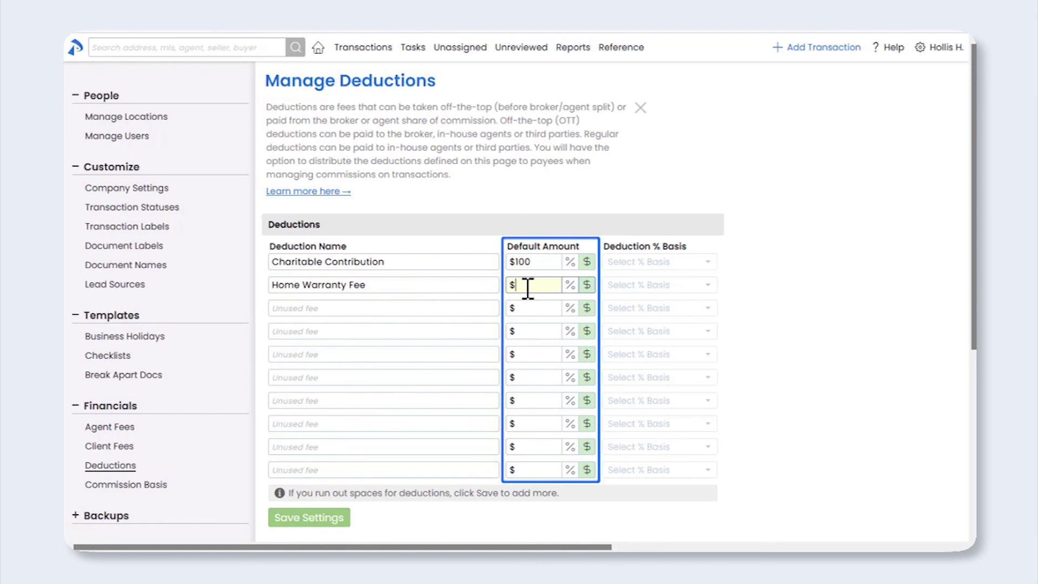
{"action": "type", "text": ".5"}
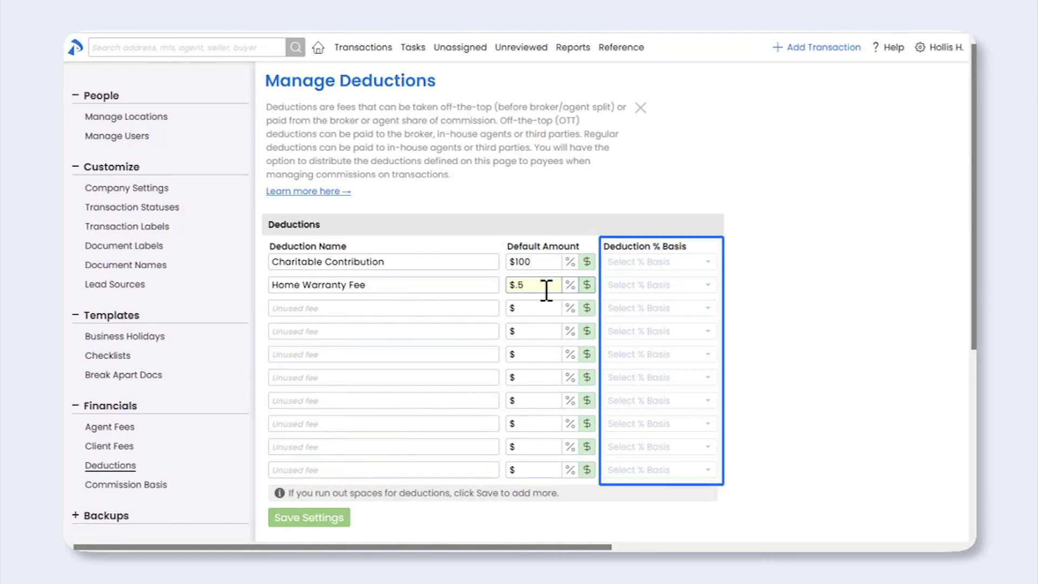
{"action": "left_click", "coordinate": [567, 287]}
{"action": "left_click", "coordinate": [638, 287]}
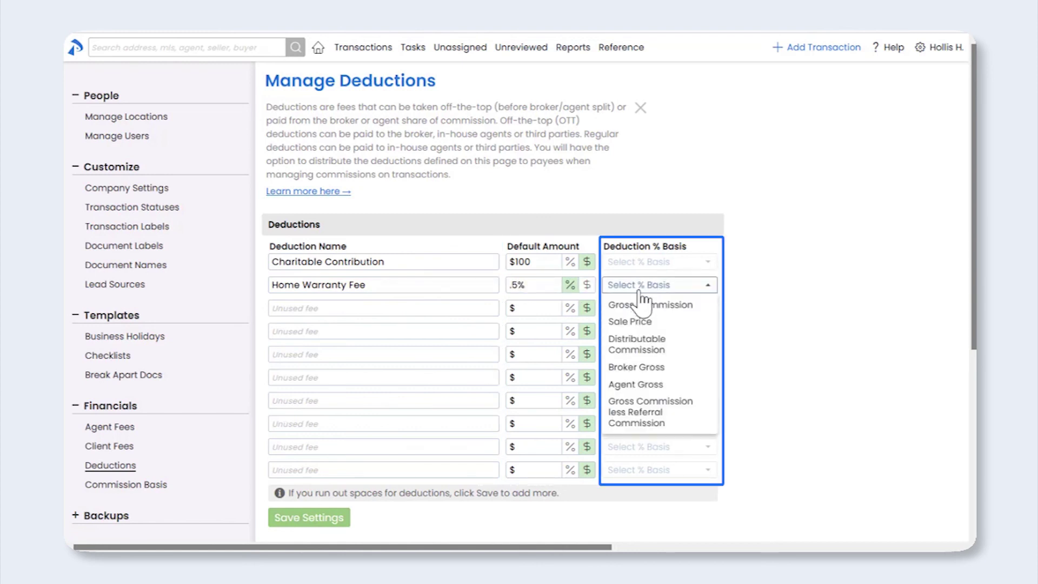
{"action": "left_click", "coordinate": [687, 385]}
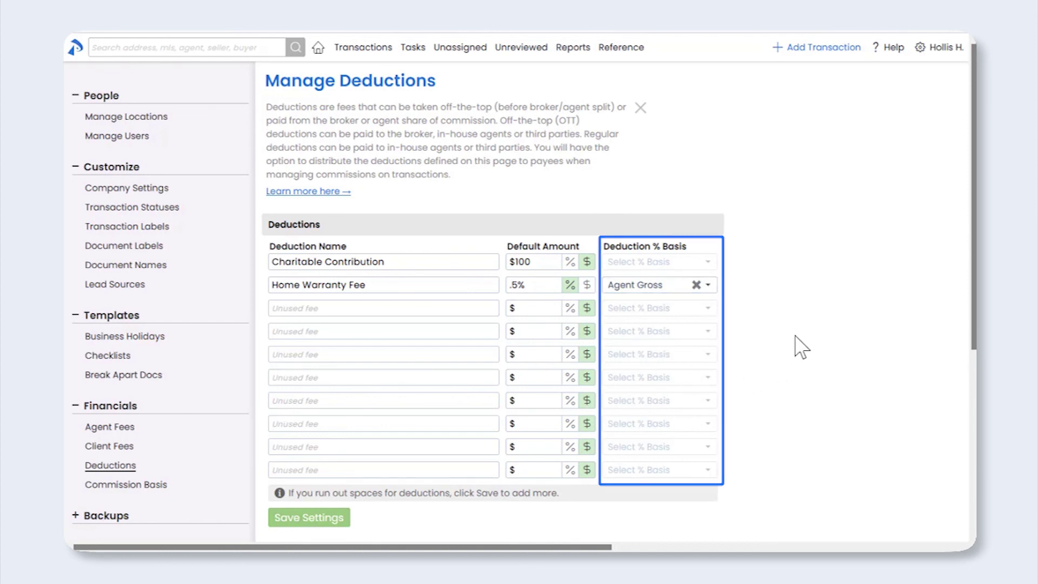
Add a deduction named "Assistant Fee" without a default amount and save the deduction settings
{"action": "left_click", "coordinate": [295, 309]}
{"action": "type", "text": "Assistant Fee"}
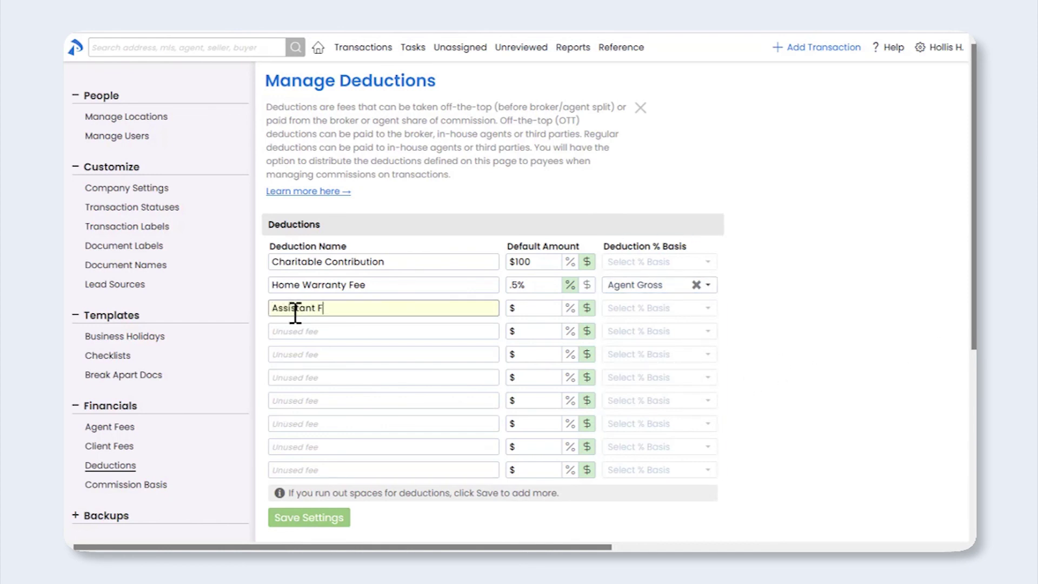
{"action": "left_click", "coordinate": [260, 323]}
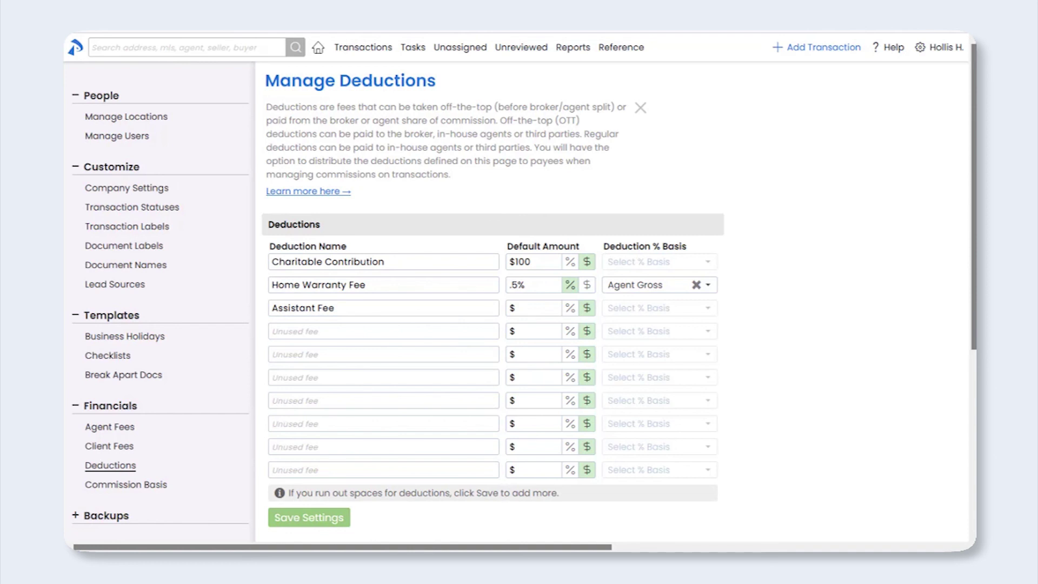
{"action": "left_click", "coordinate": [335, 523]}
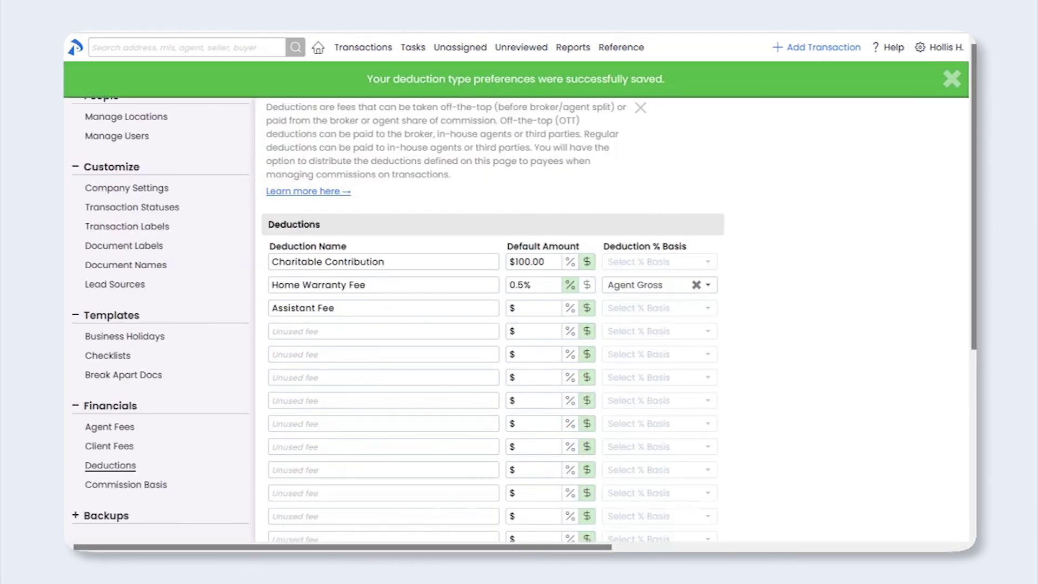